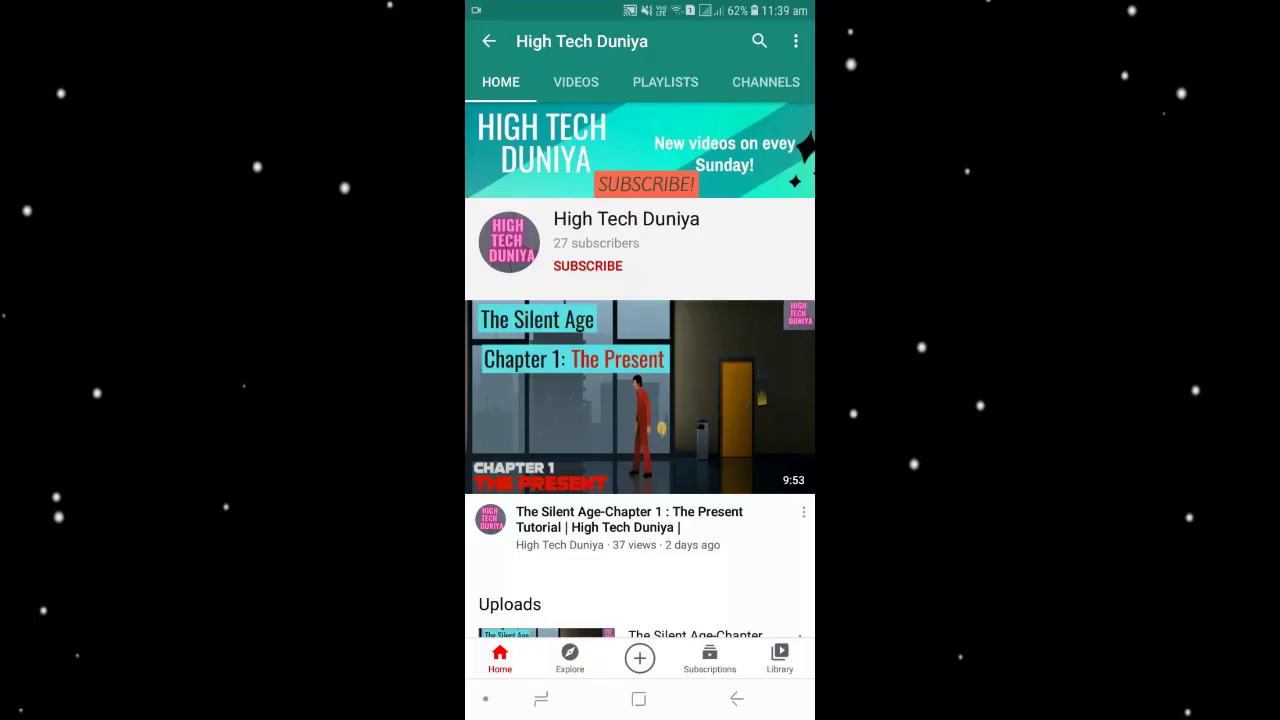
Subscribe to the High Tech Duniya YouTube channel and set its notifications to All
{"action": "left_click", "coordinate": [588, 266]}
{"action": "left_click", "coordinate": [790, 260]}
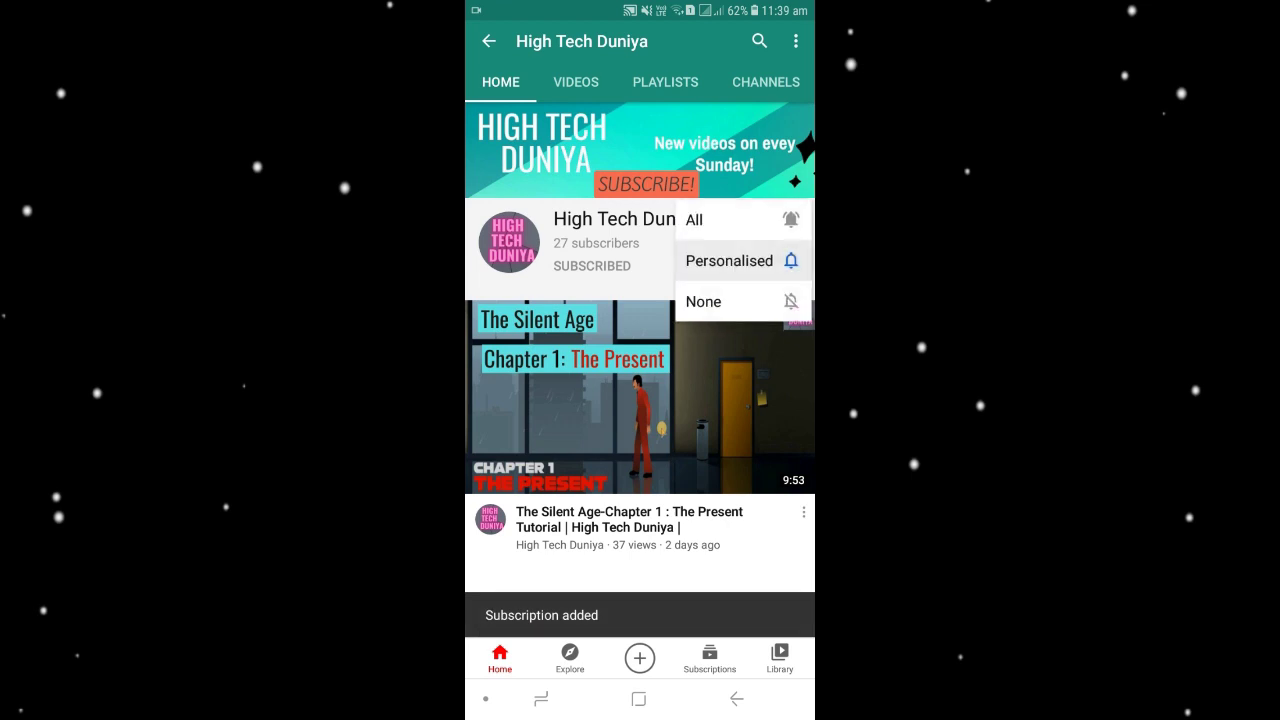
{"action": "left_click", "coordinate": [710, 219]}
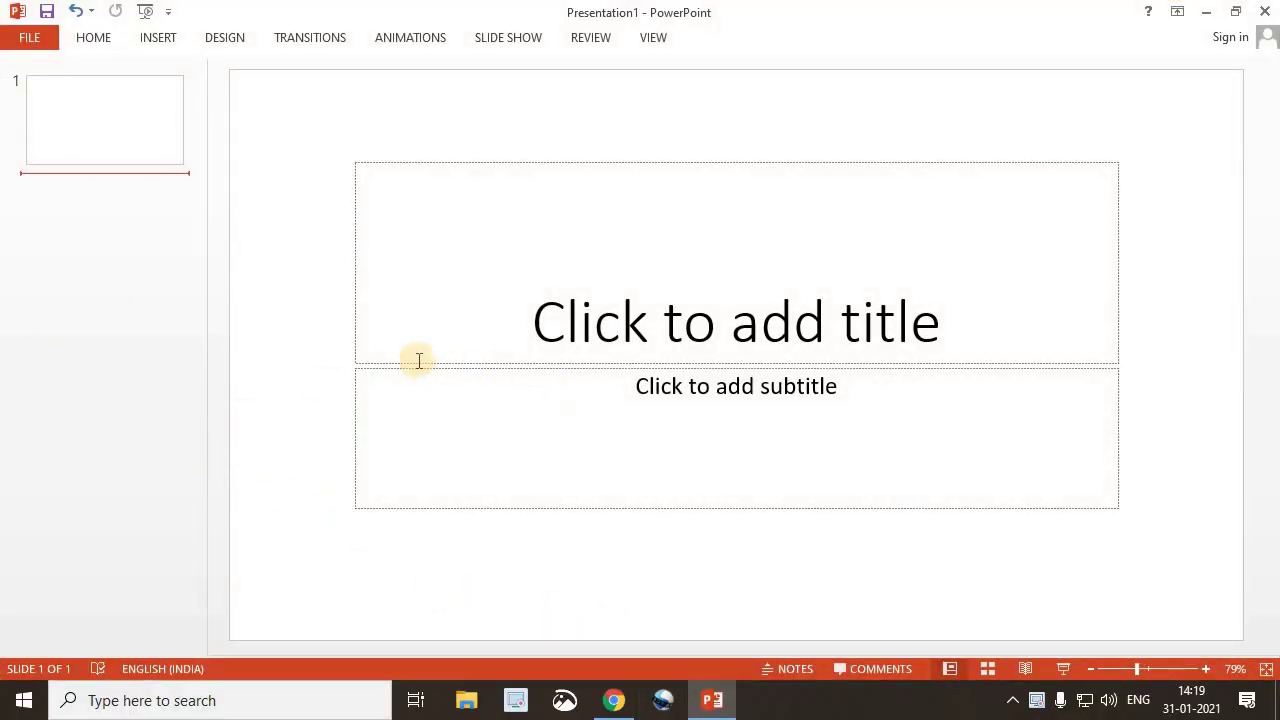
Give slide 1 the Title Slide layout and the wood-textured Organic design theme
{"action": "right_click", "coordinate": [78, 122]}
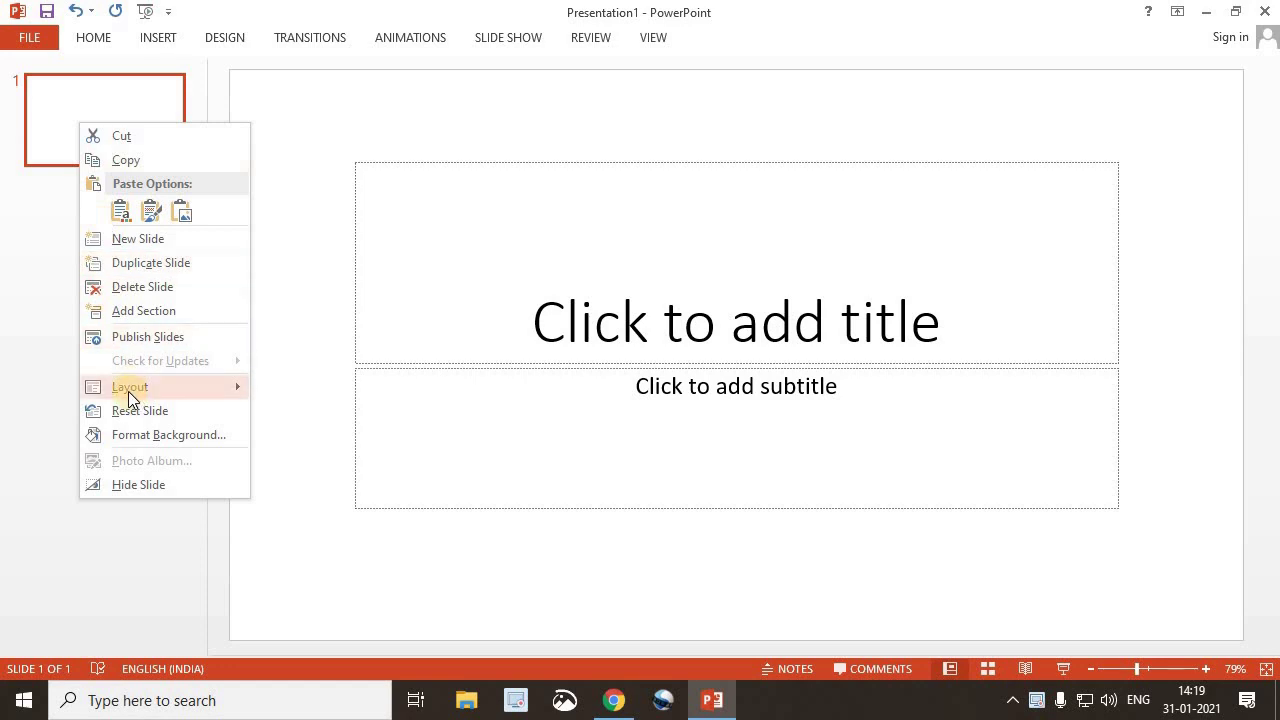
{"action": "mouse_move", "coordinate": [130, 387]}
{"action": "left_click", "coordinate": [313, 434]}
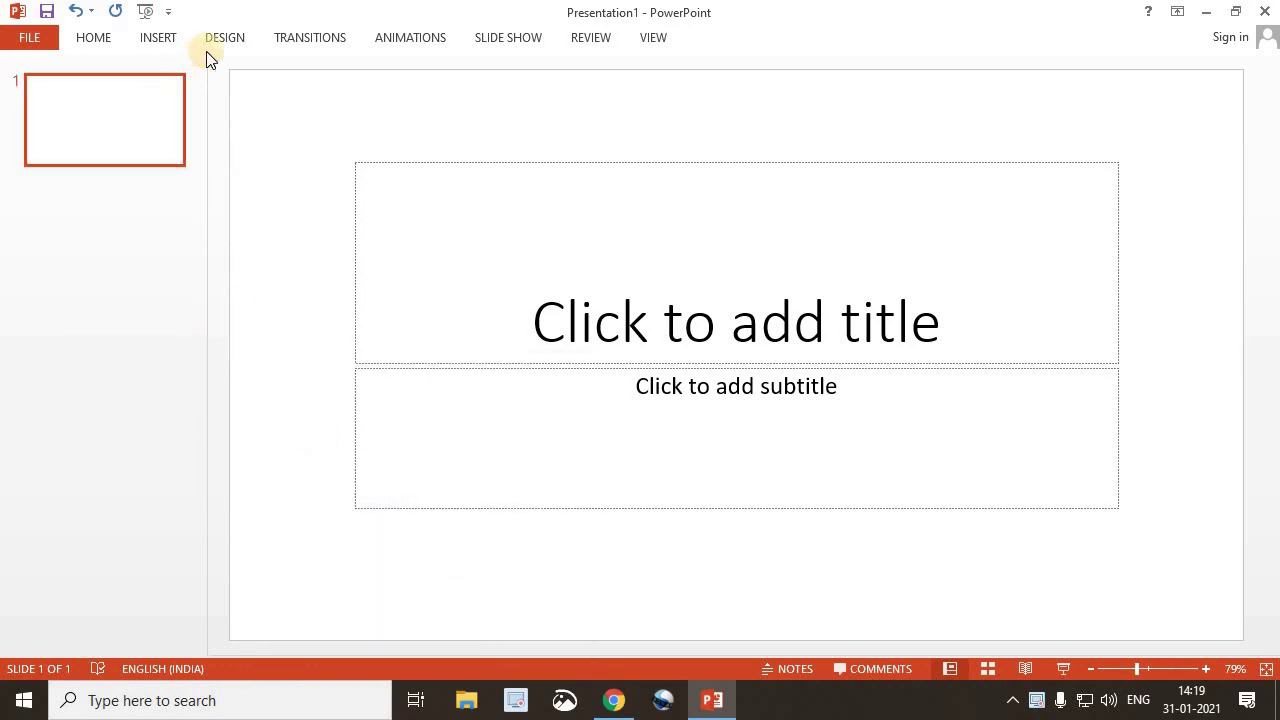
{"action": "left_click", "coordinate": [238, 44]}
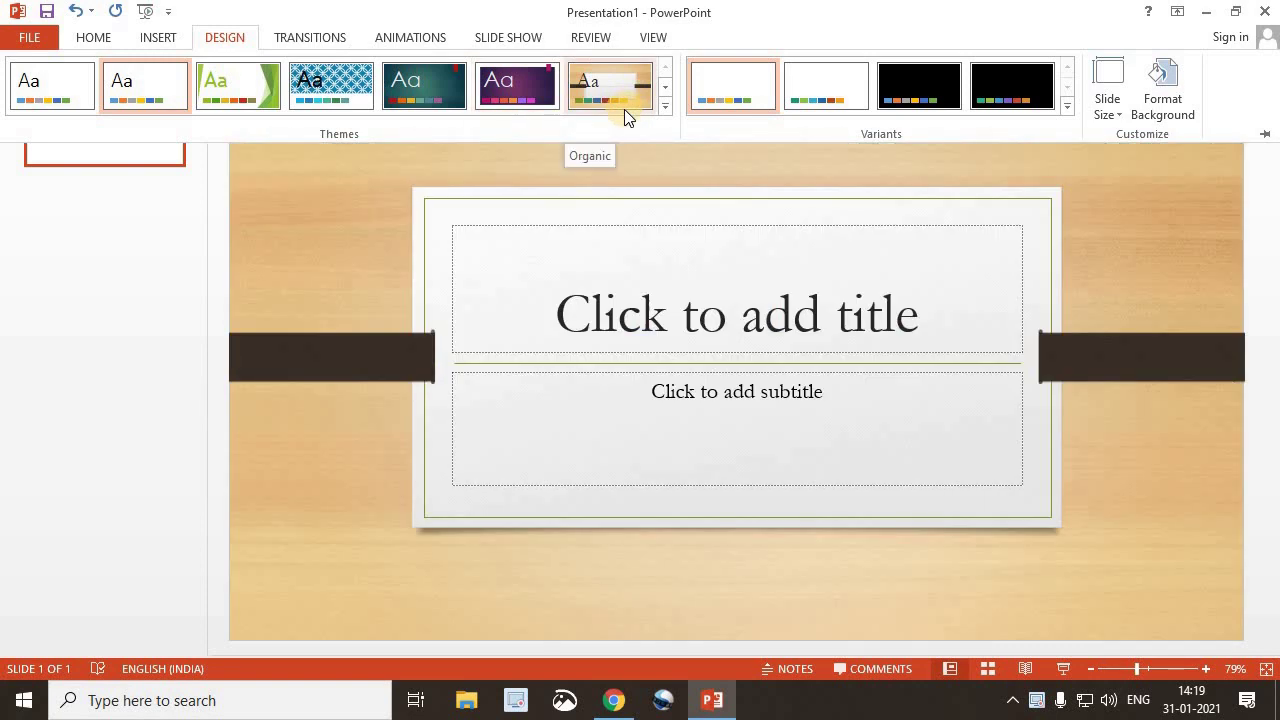
{"action": "left_click", "coordinate": [624, 109]}
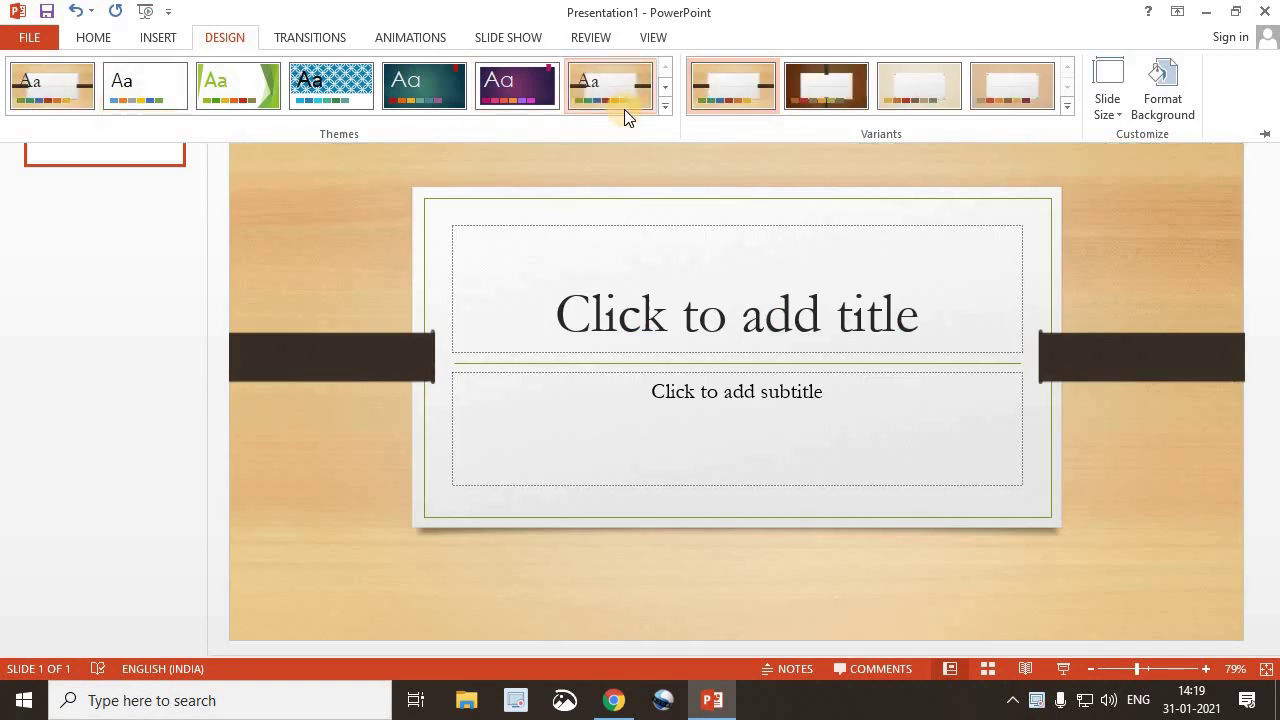
{"action": "left_click", "coordinate": [66, 329]}
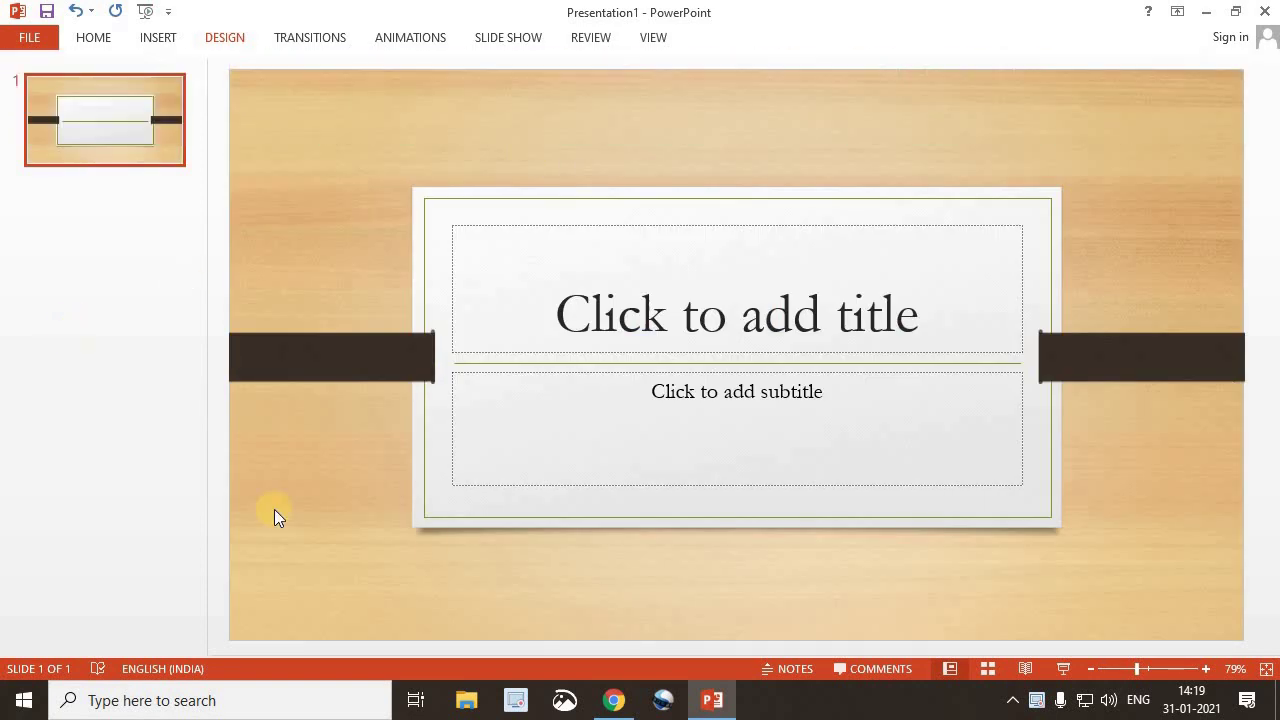
Format the title placeholder as red Times New Roman 66 pt and enter 'Quiz Game'
{"action": "left_click", "coordinate": [733, 318]}
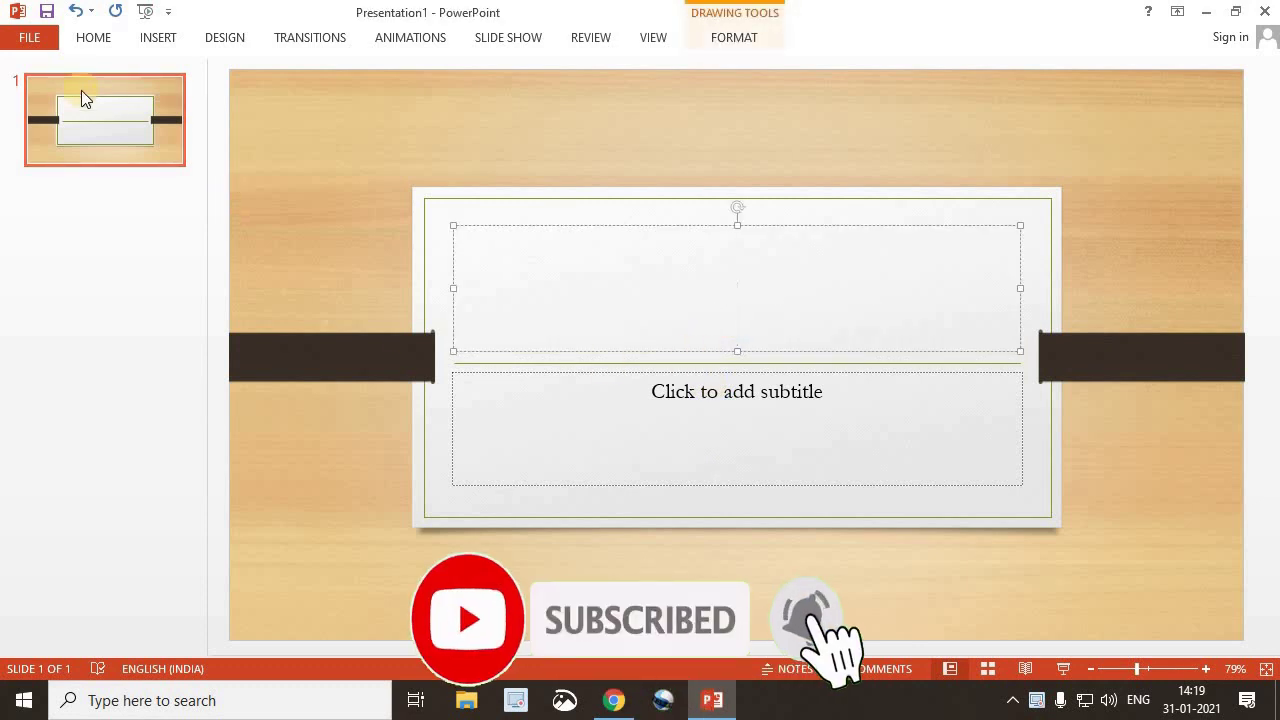
{"action": "left_click", "coordinate": [100, 36]}
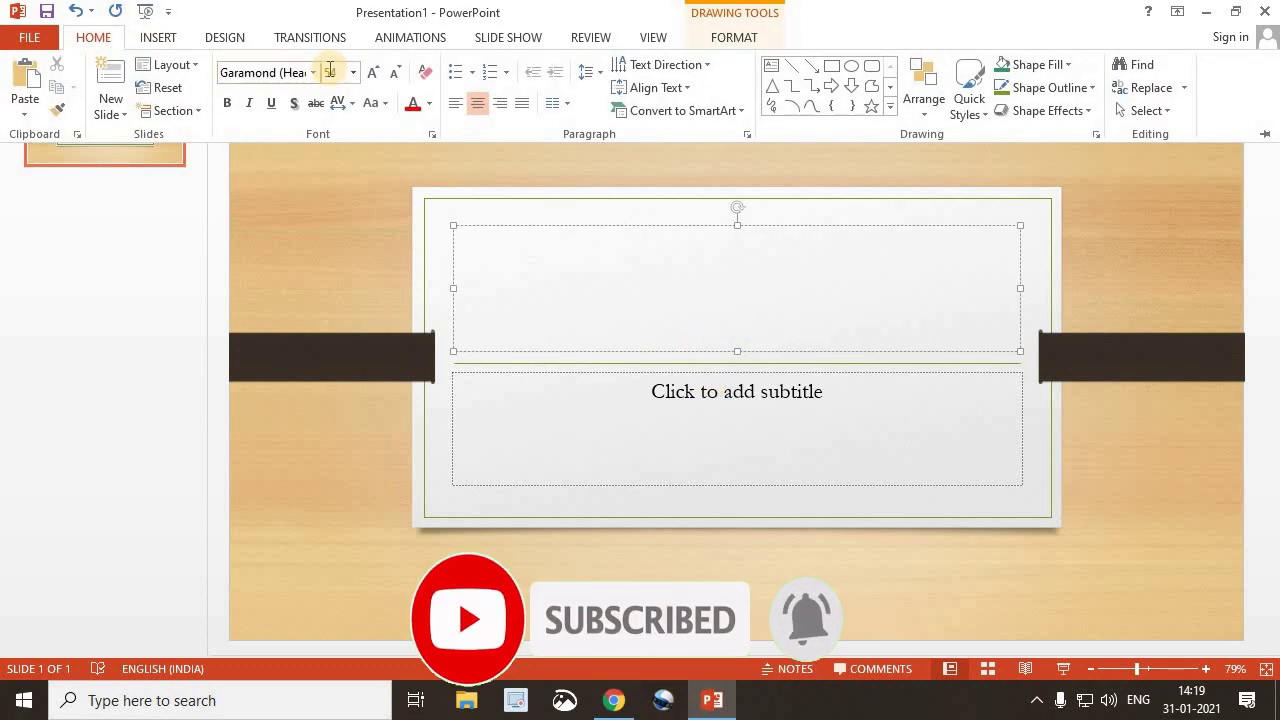
{"action": "left_click", "coordinate": [313, 73]}
{"action": "scroll", "coordinate": [300, 320], "scroll_direction": "down", "scroll_amount": 8}
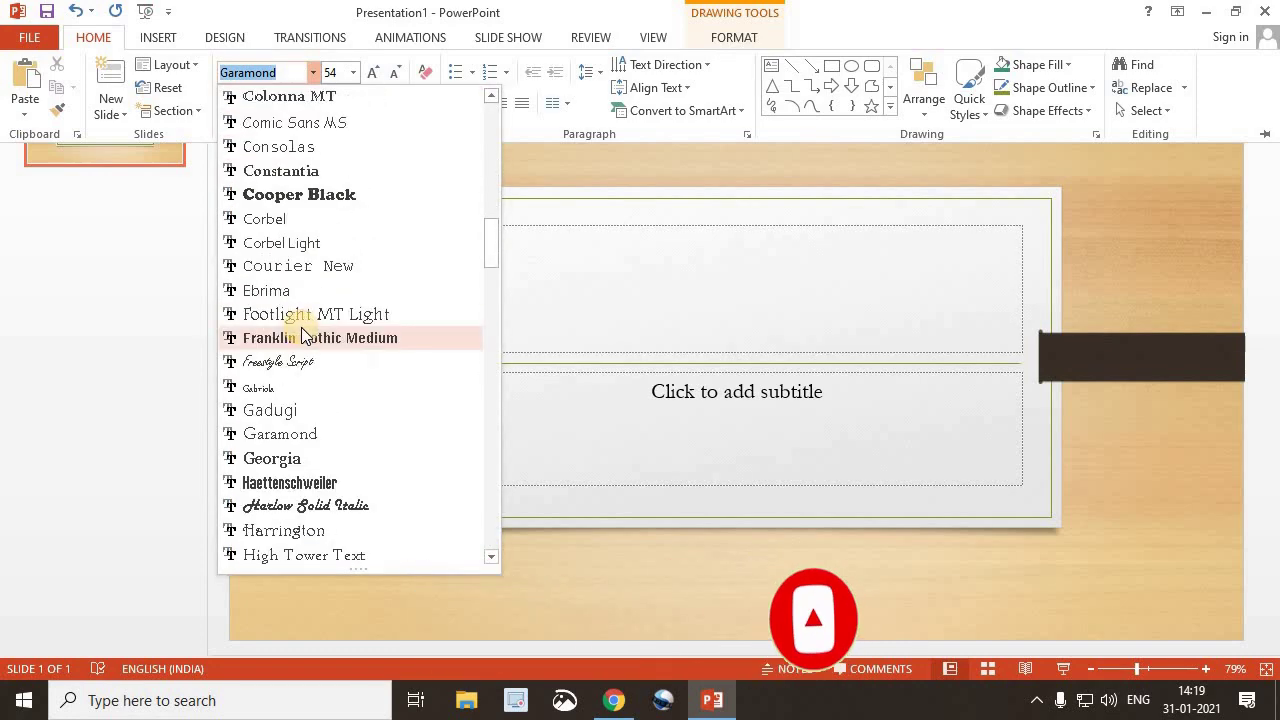
{"action": "scroll", "coordinate": [301, 330], "scroll_direction": "down", "scroll_amount": 15}
{"action": "scroll", "coordinate": [301, 330], "scroll_direction": "down", "scroll_amount": 20}
{"action": "scroll", "coordinate": [301, 330], "scroll_direction": "down", "scroll_amount": 5}
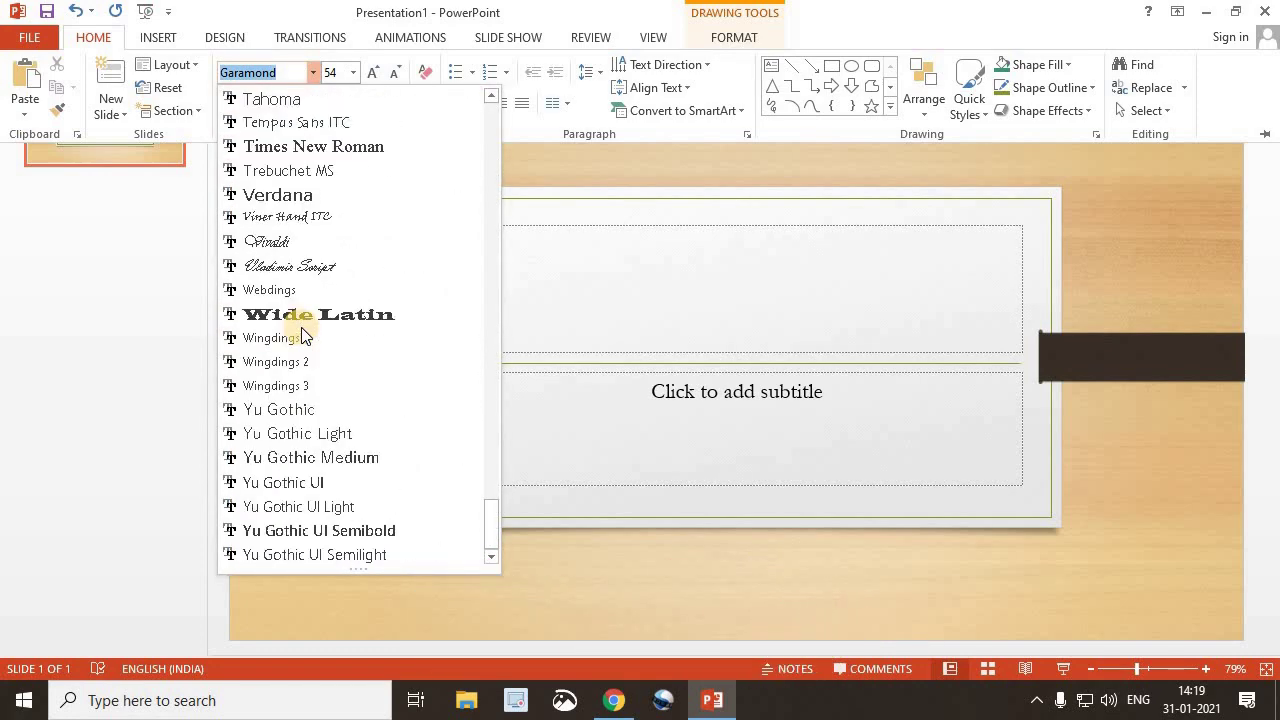
{"action": "left_click", "coordinate": [368, 148]}
{"action": "left_click", "coordinate": [353, 73]}
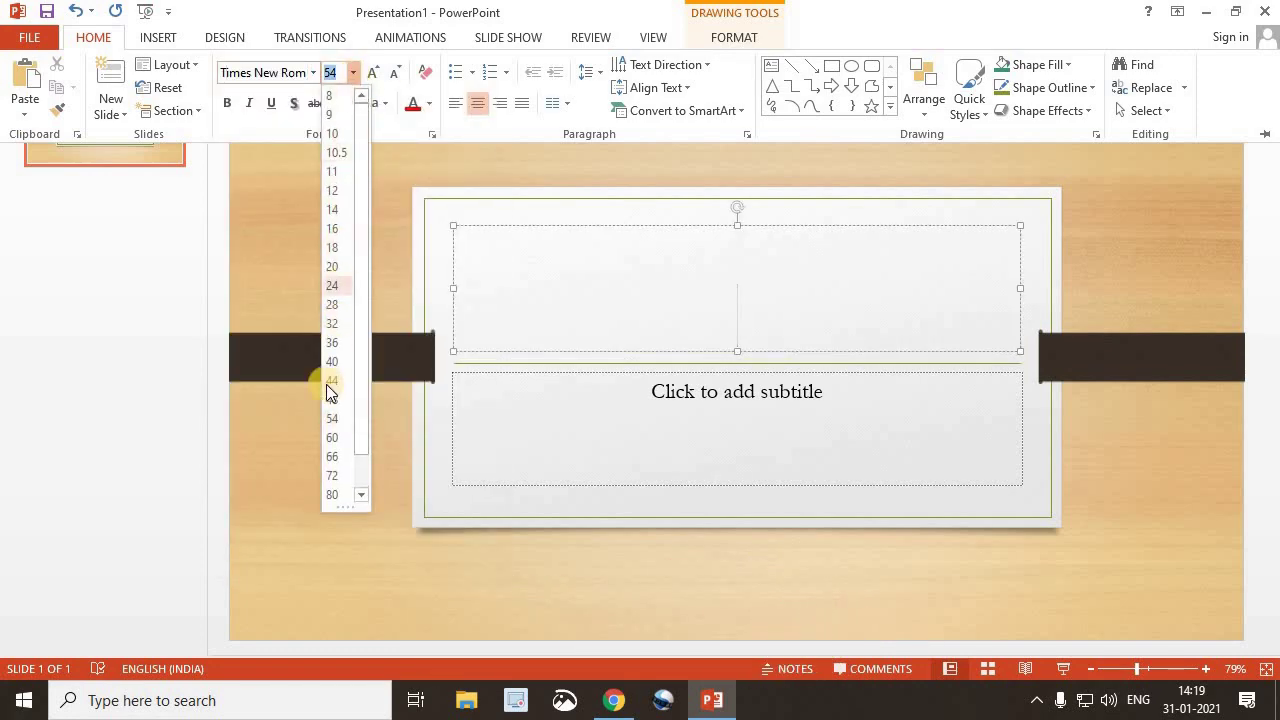
{"action": "left_click", "coordinate": [338, 456]}
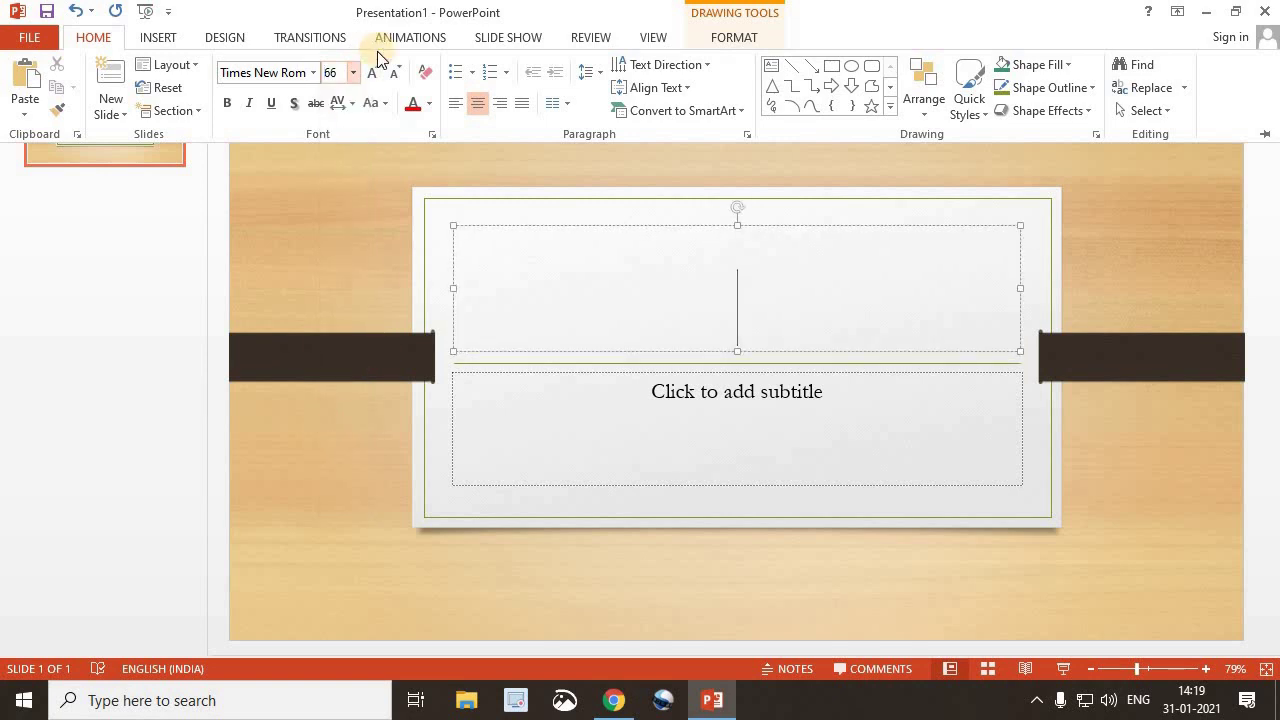
{"action": "left_click", "coordinate": [429, 103]}
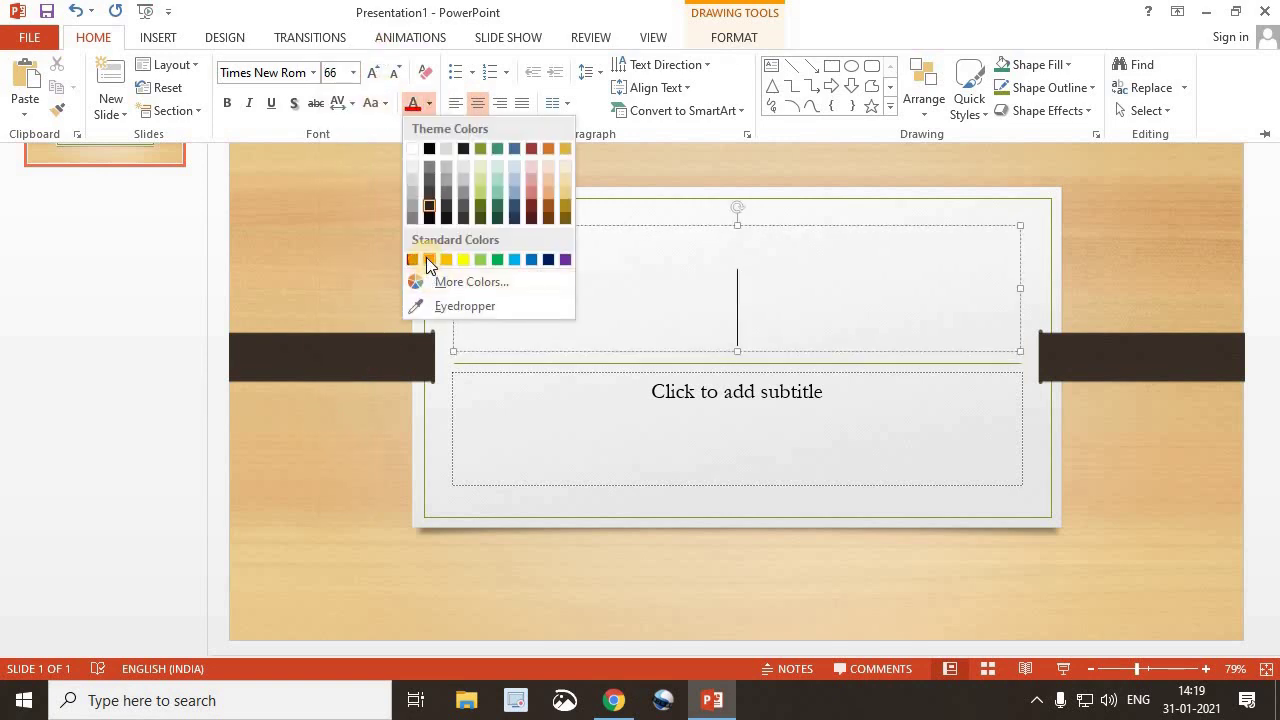
{"action": "left_click", "coordinate": [416, 258]}
{"action": "left_click", "coordinate": [759, 312]}
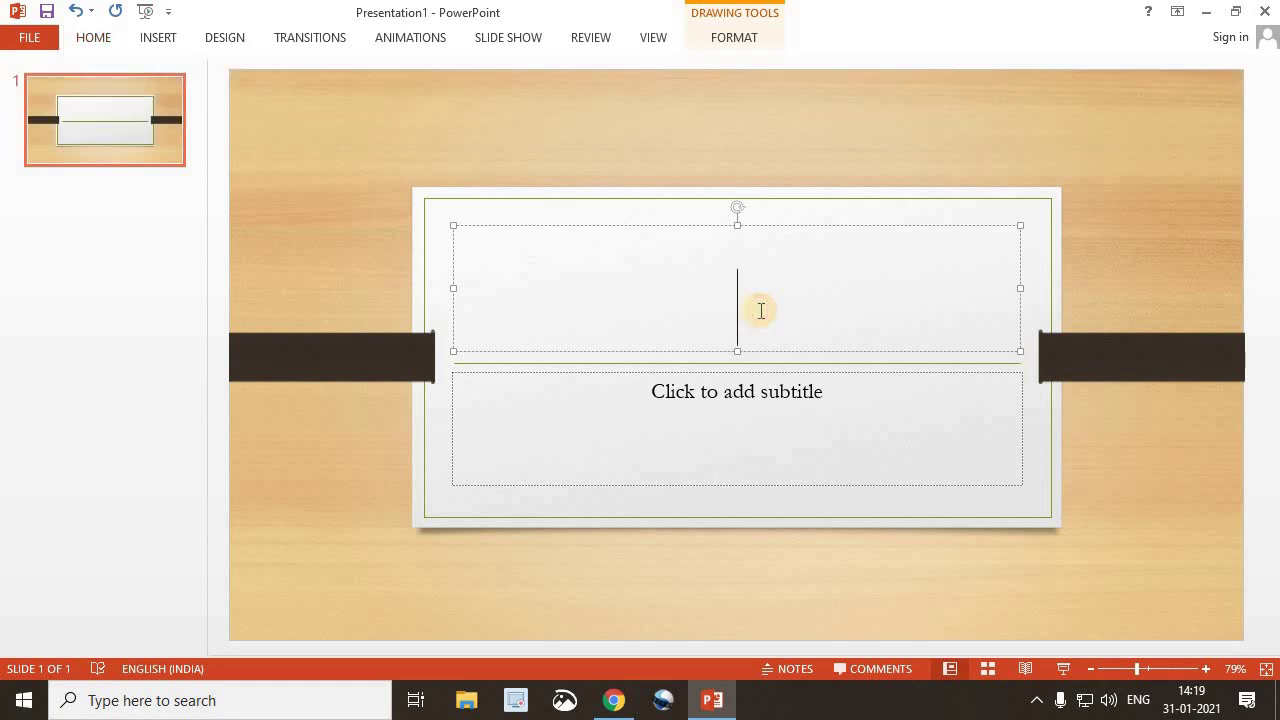
{"action": "type", "text": "Quiz Game"}
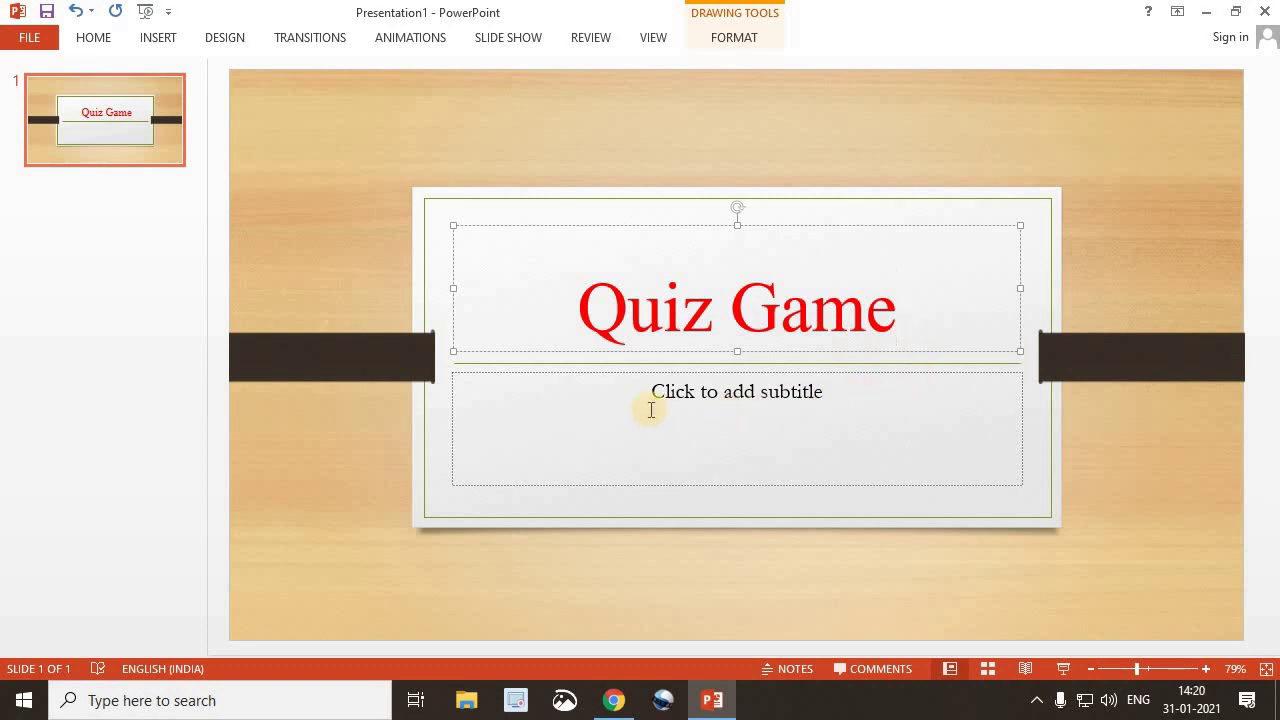
Format the subtitle placeholder as green Times New Roman 54 pt and enter 'Start'
{"action": "left_click", "coordinate": [768, 393]}
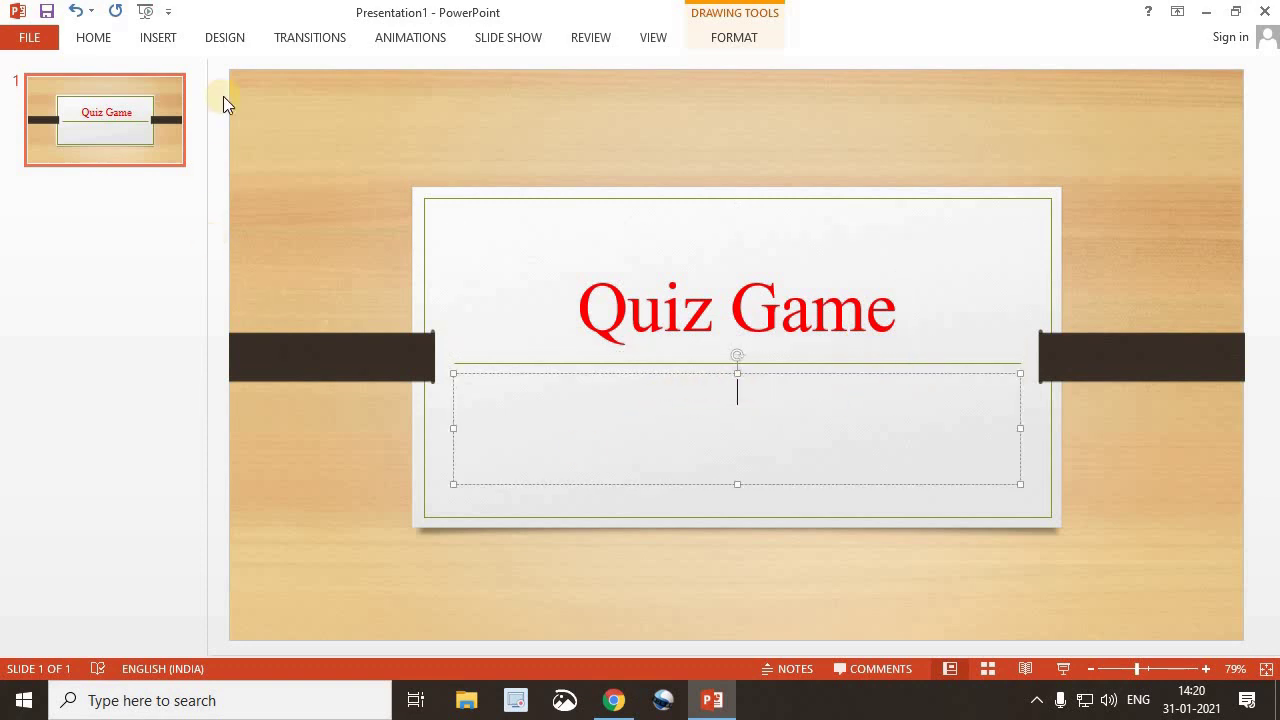
{"action": "left_click", "coordinate": [100, 38]}
{"action": "left_click", "coordinate": [313, 72]}
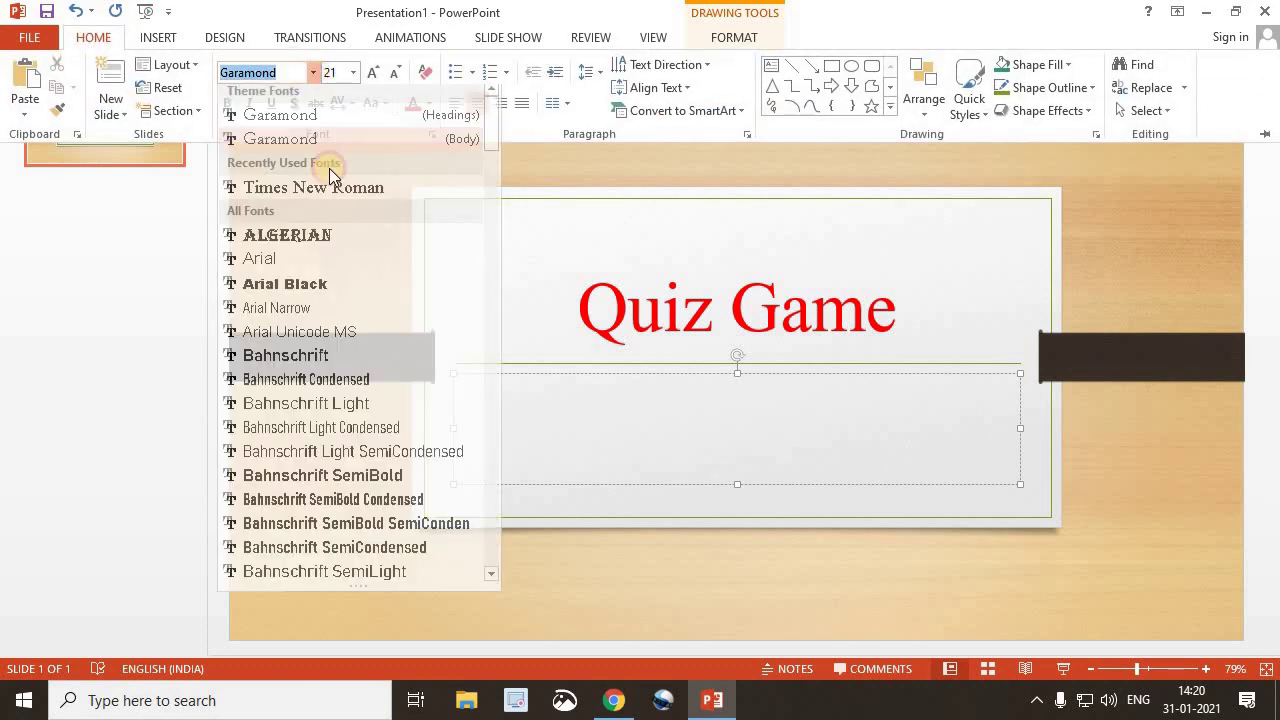
{"action": "scroll", "coordinate": [333, 177], "scroll_direction": "down", "scroll_amount": 1}
{"action": "scroll", "coordinate": [333, 177], "scroll_direction": "up", "scroll_amount": 1}
{"action": "left_click", "coordinate": [340, 188]}
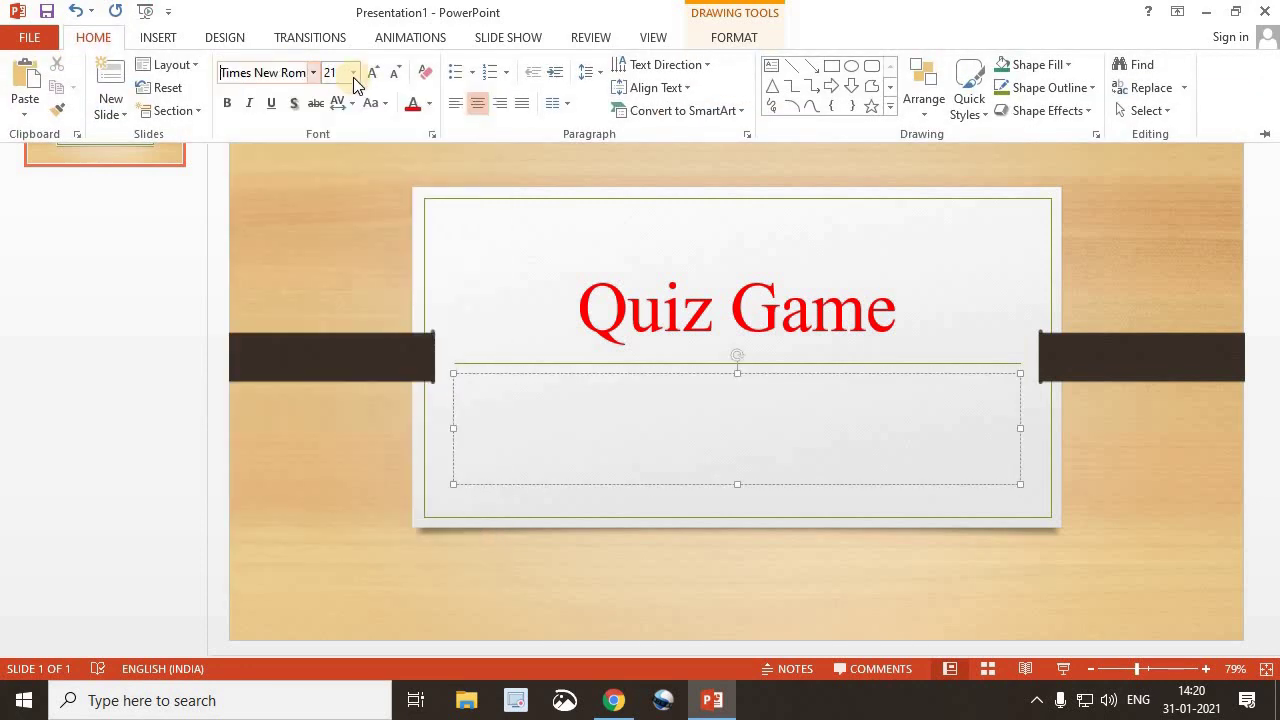
{"action": "left_click", "coordinate": [353, 72]}
{"action": "left_click", "coordinate": [338, 425]}
{"action": "left_click", "coordinate": [431, 104]}
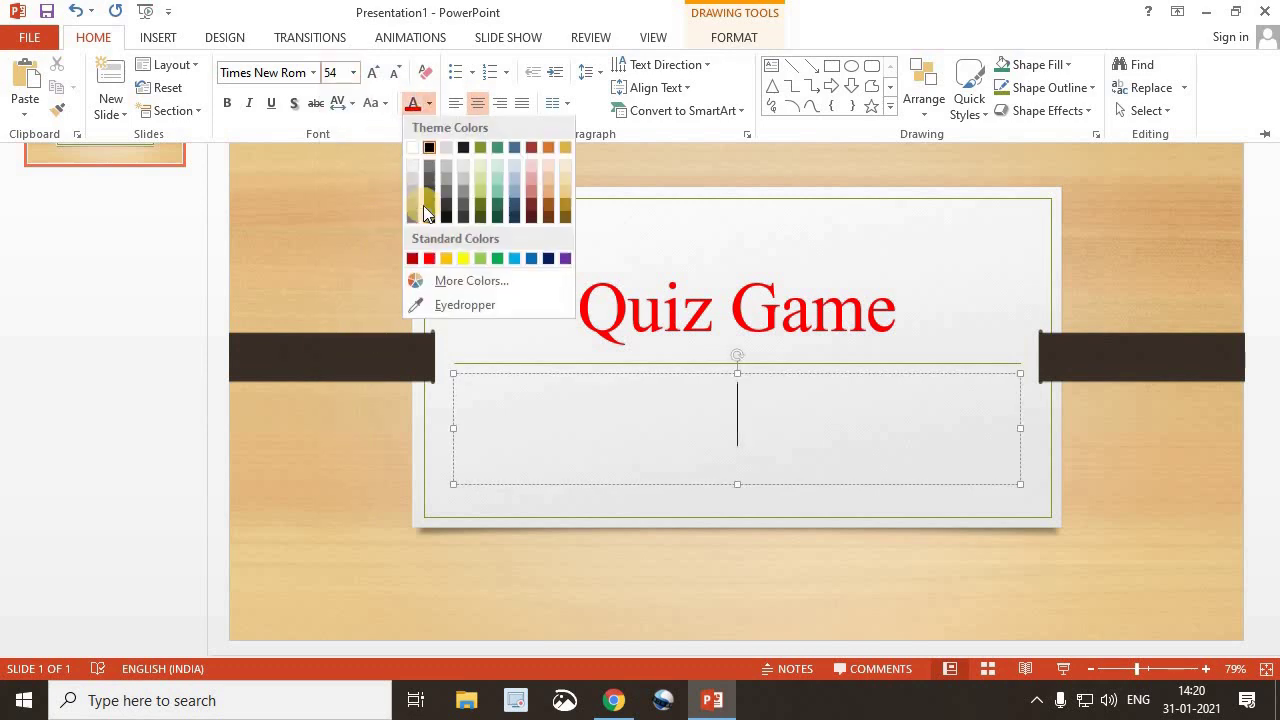
{"action": "left_click", "coordinate": [503, 262]}
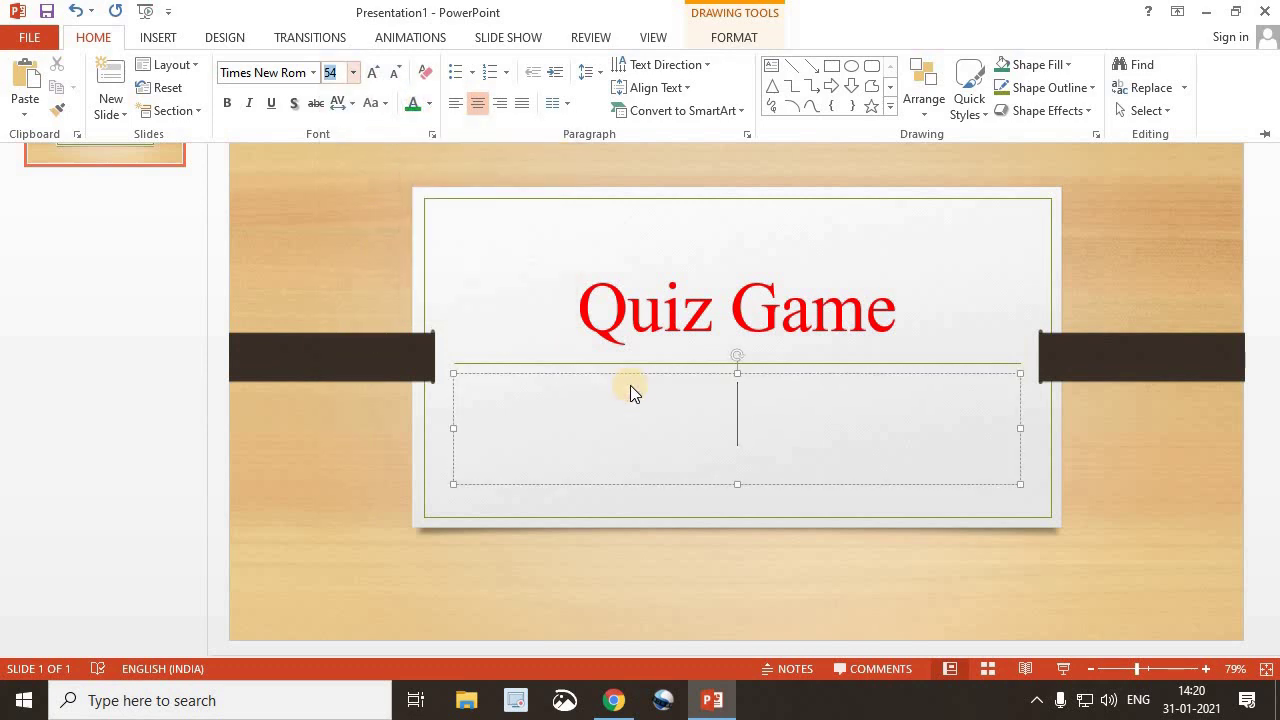
{"action": "type", "text": "1"}
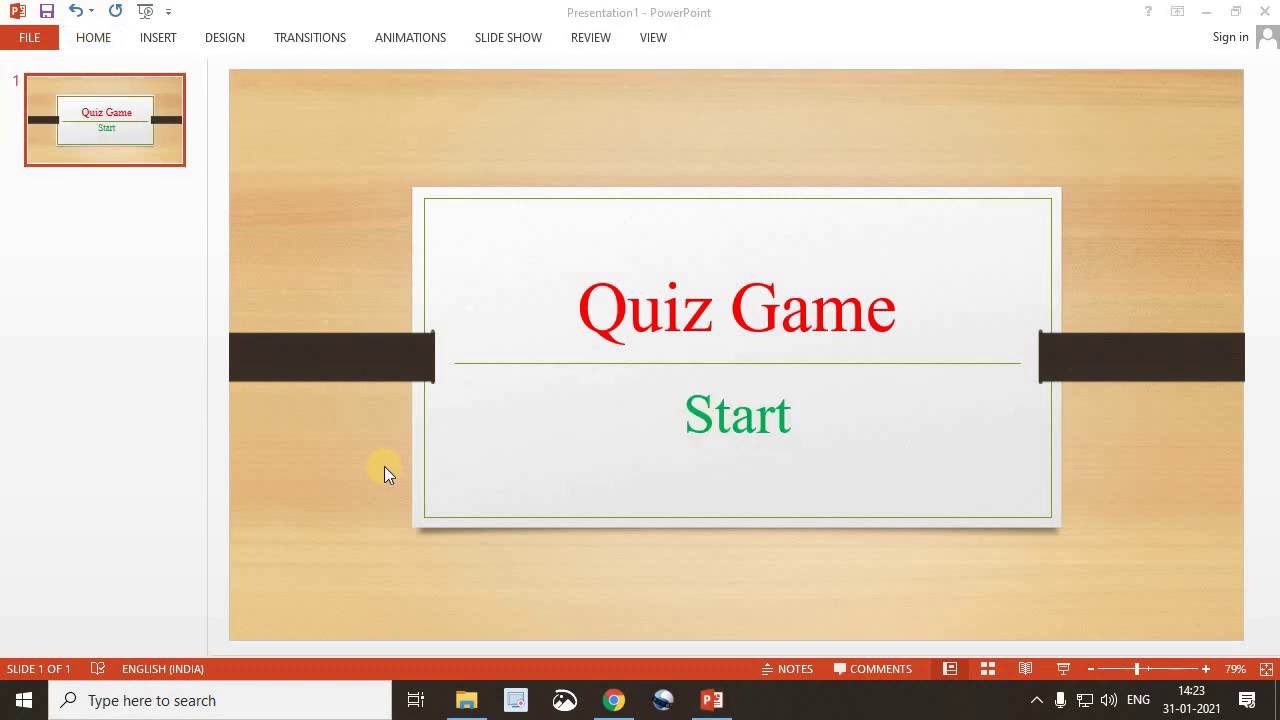
{"action": "left_click", "coordinate": [98, 37]}
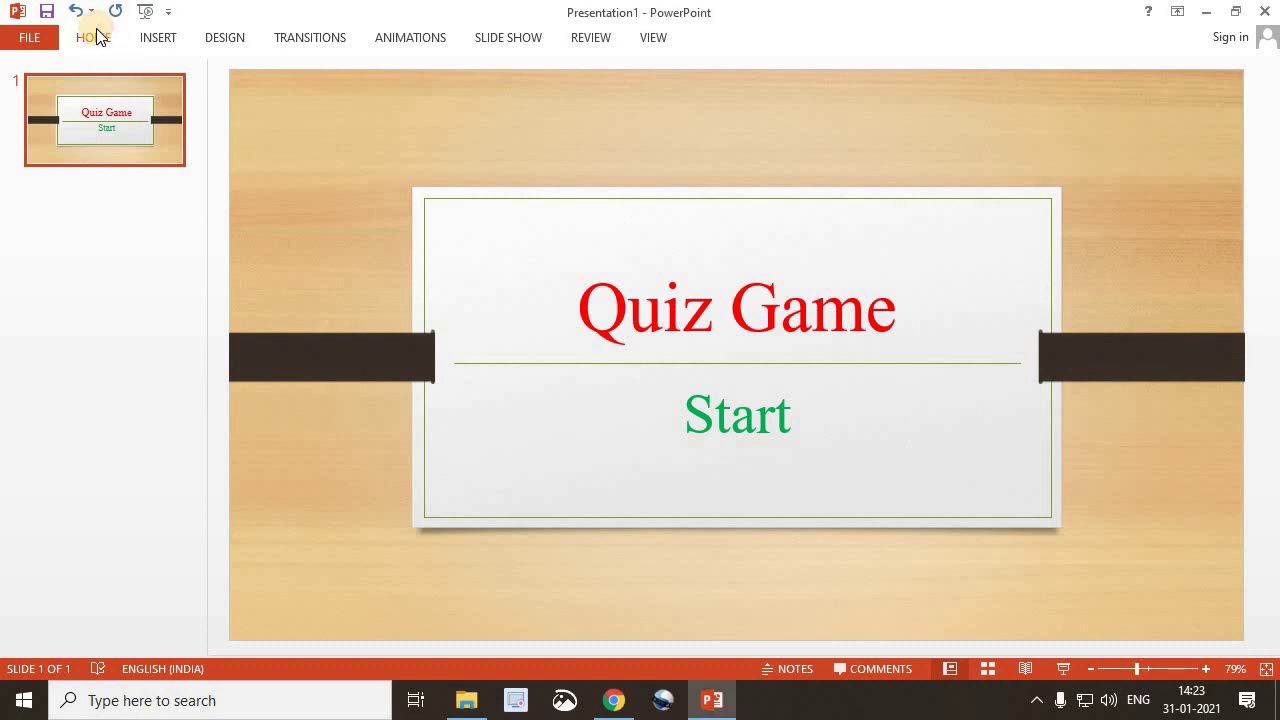
Add a Title and Content slide and paste '1. Which is the world's largest country??' as its title
{"action": "left_click", "coordinate": [98, 37]}
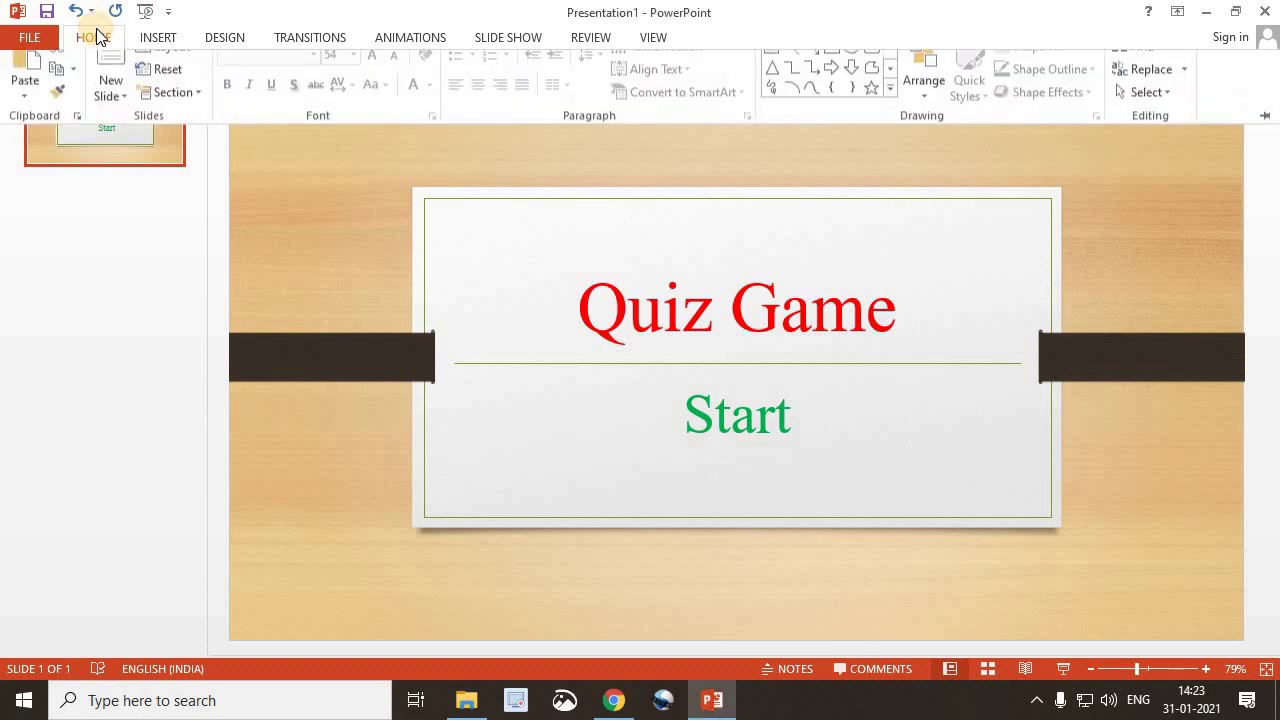
{"action": "left_click", "coordinate": [112, 80]}
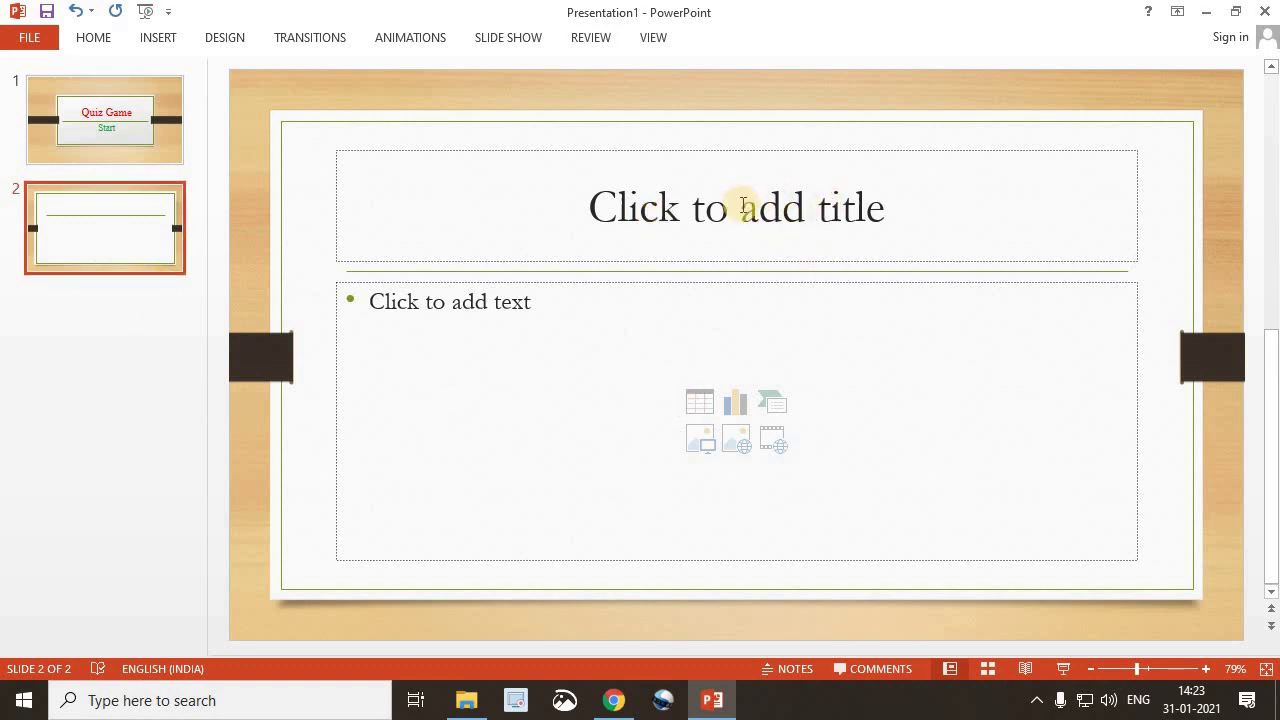
{"action": "left_click", "coordinate": [743, 205]}
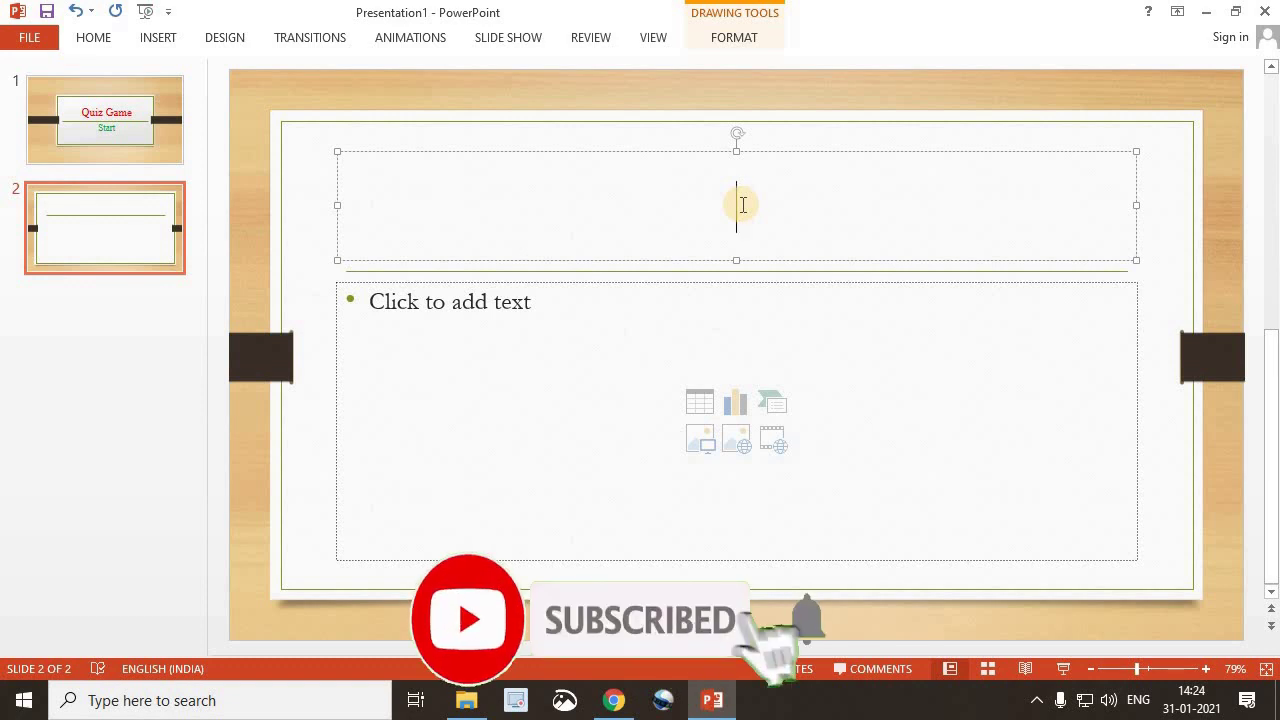
{"action": "type", "text": "1. Which is the world’s largest country??"}
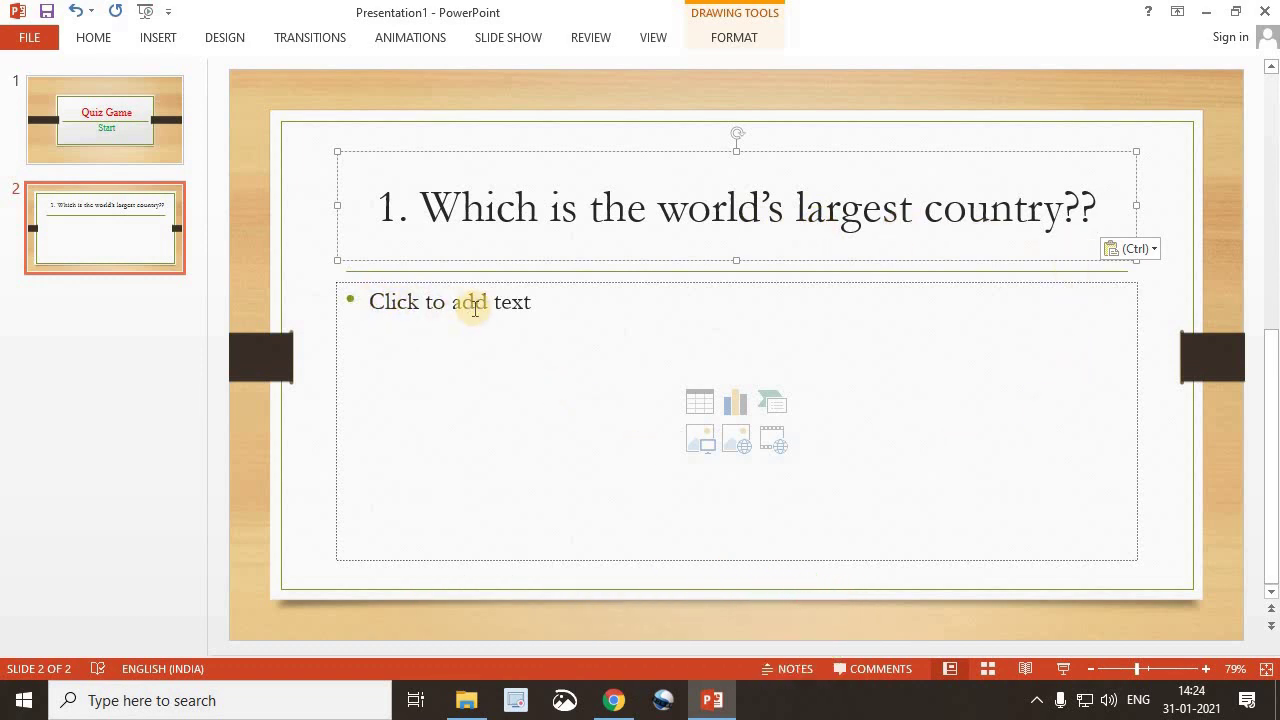
Set the body text to blue 44 pt and paste the answers India, Canada, Russia, Japan
{"action": "left_click", "coordinate": [493, 308]}
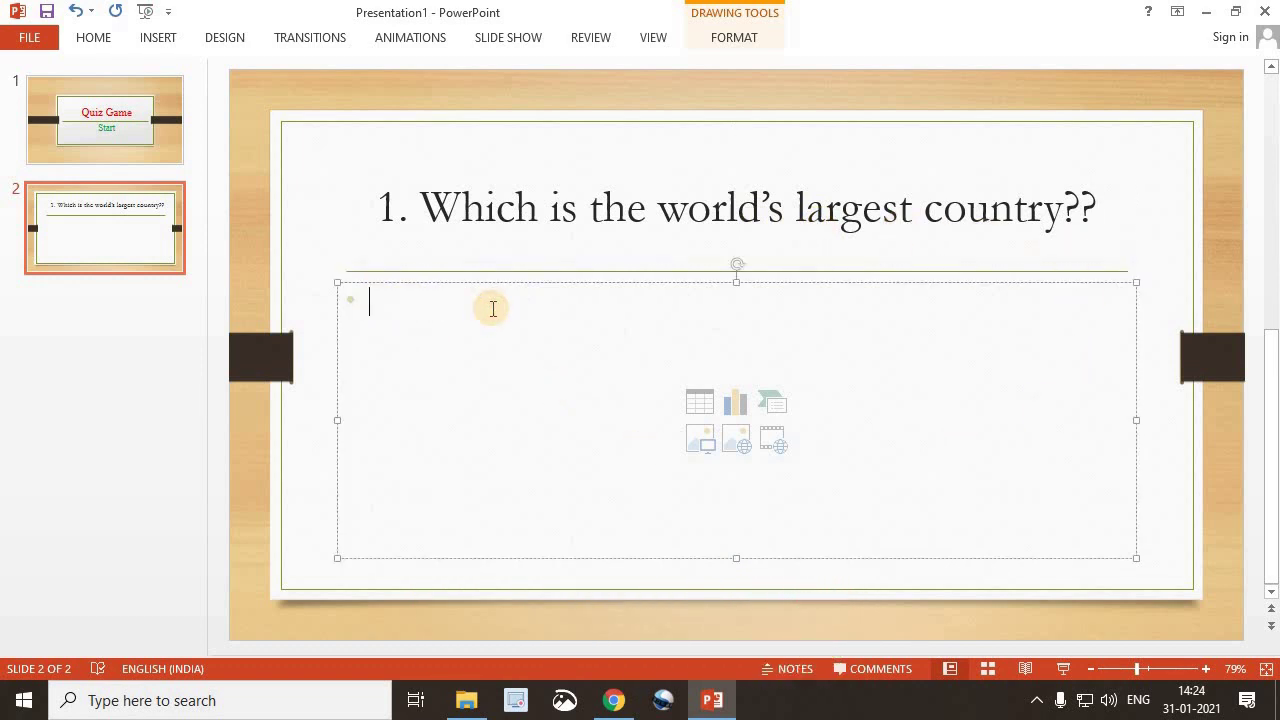
{"action": "left_click", "coordinate": [97, 48]}
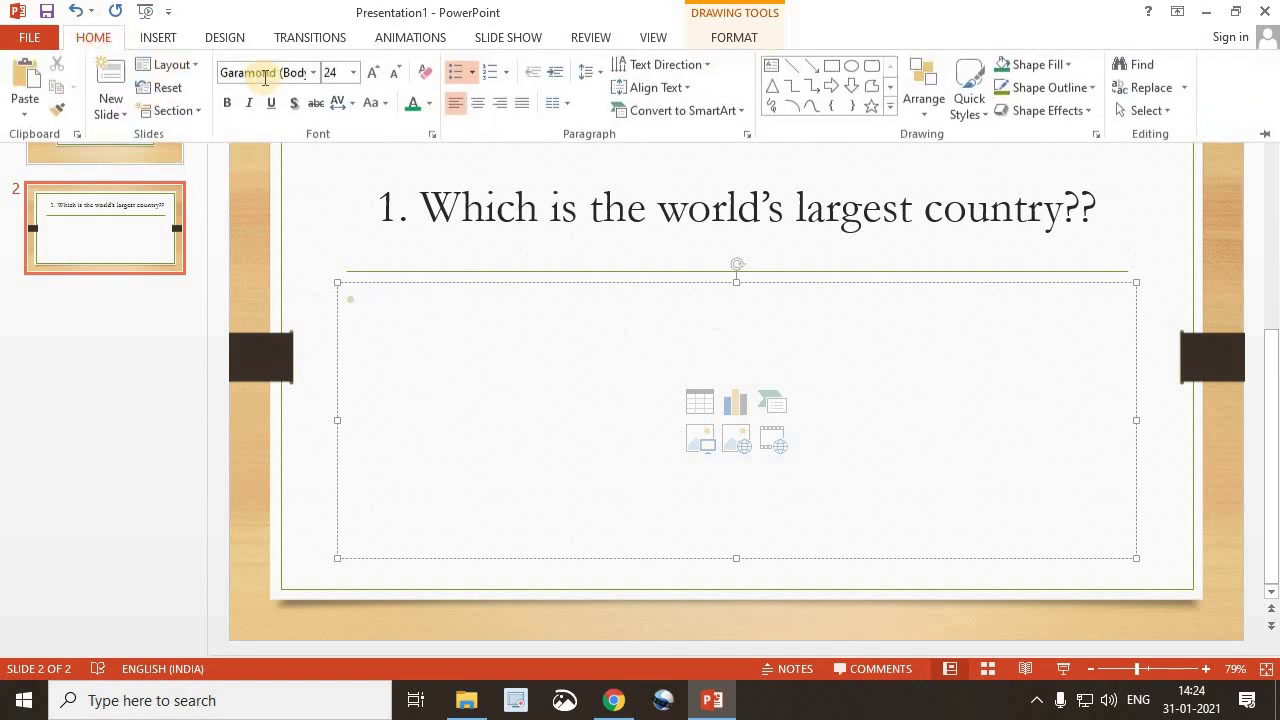
{"action": "left_click", "coordinate": [353, 72]}
{"action": "left_click", "coordinate": [334, 380]}
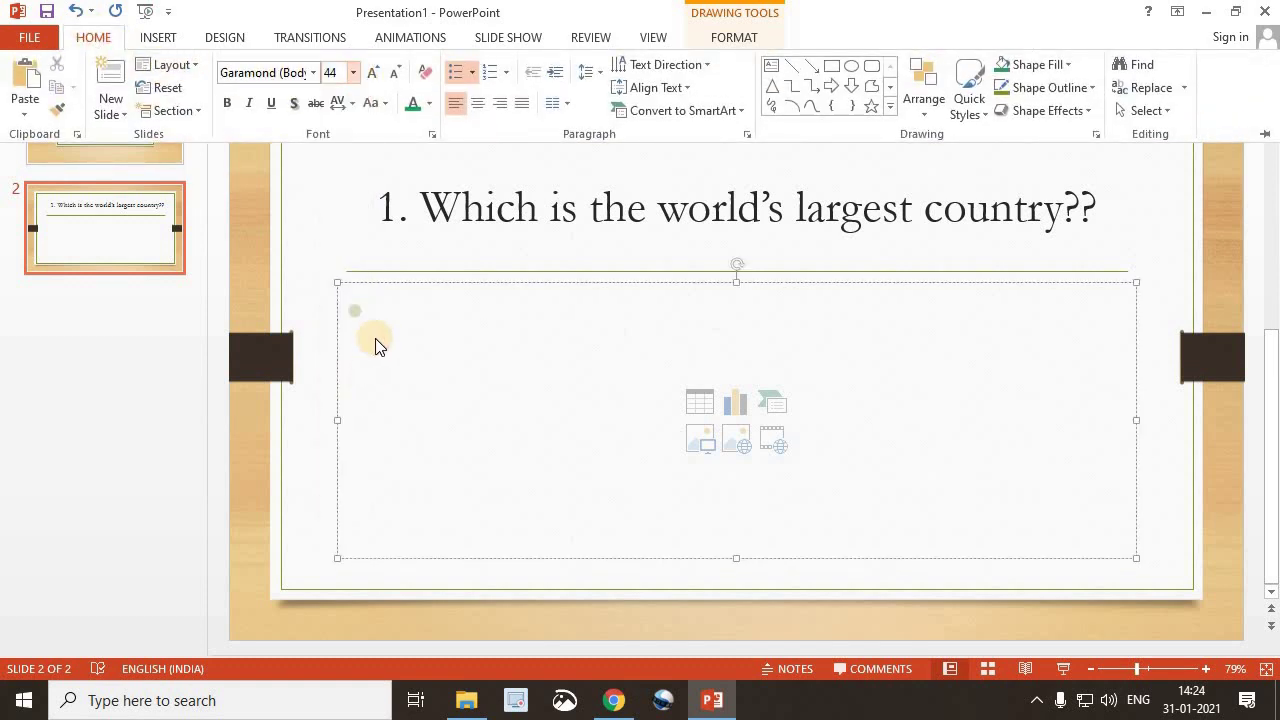
{"action": "left_click", "coordinate": [429, 108]}
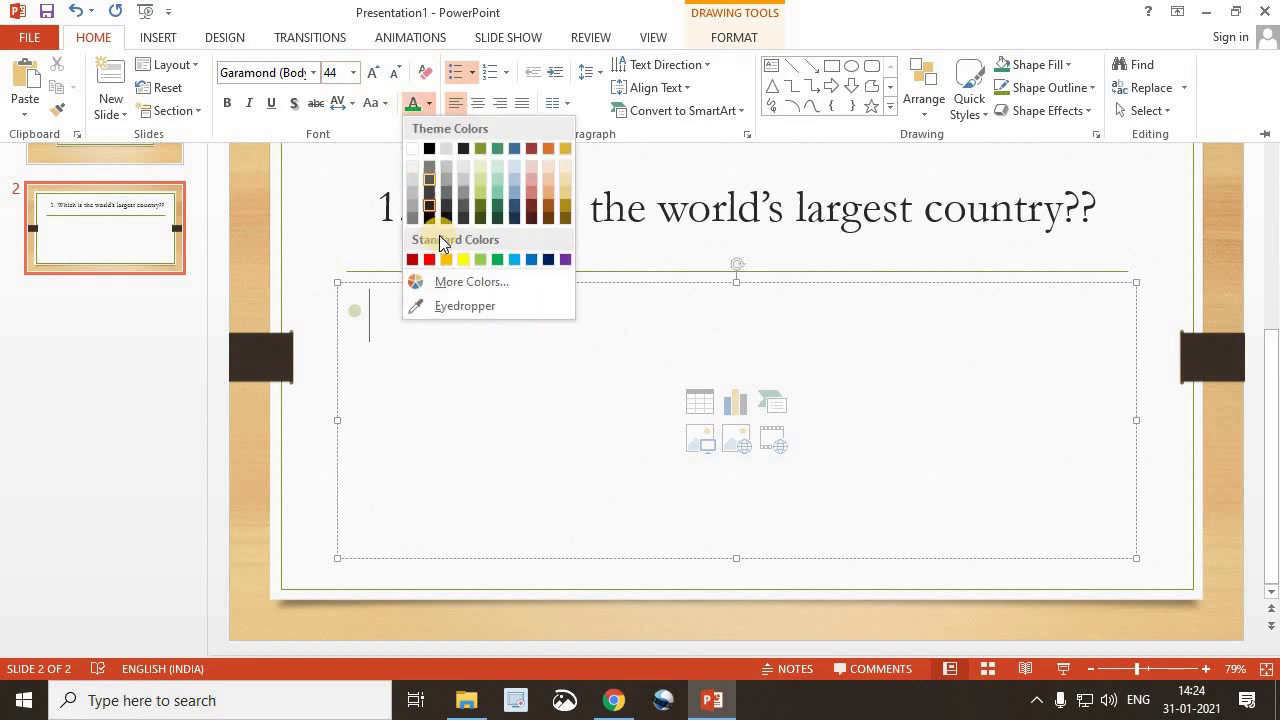
{"action": "left_click", "coordinate": [513, 261]}
{"action": "left_click", "coordinate": [437, 314]}
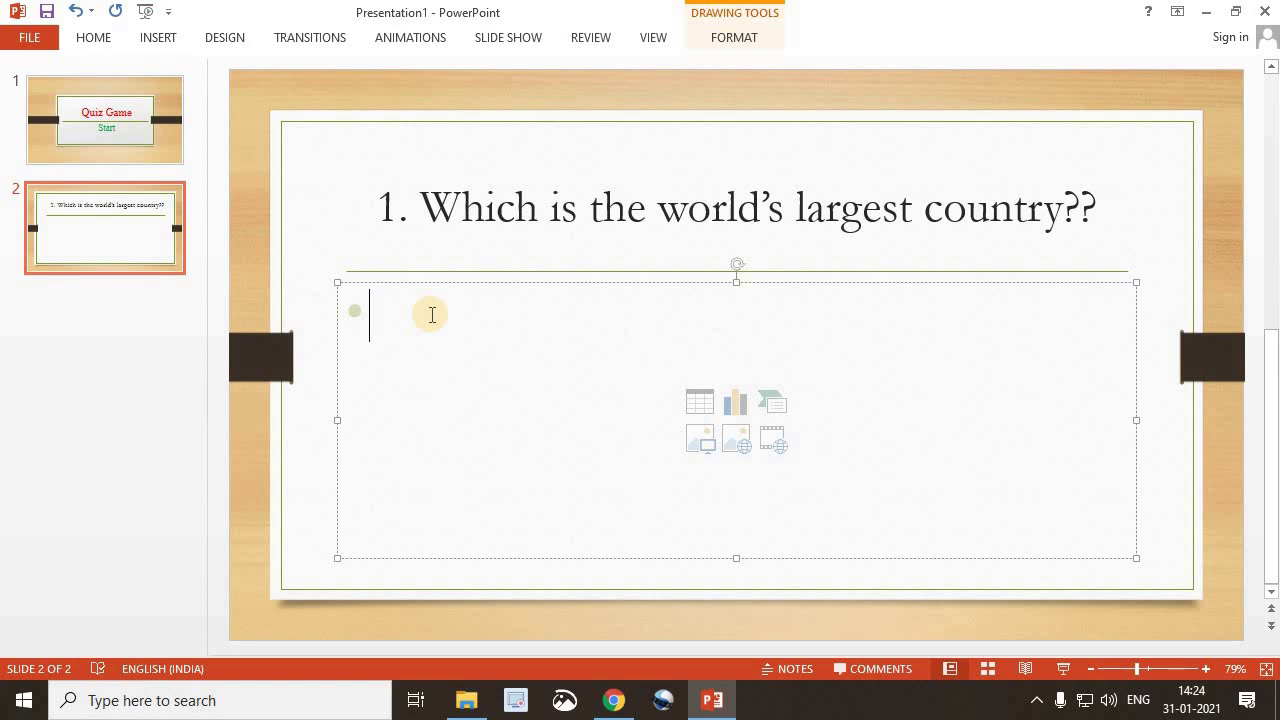
{"action": "key", "text": "ctrl+y"}
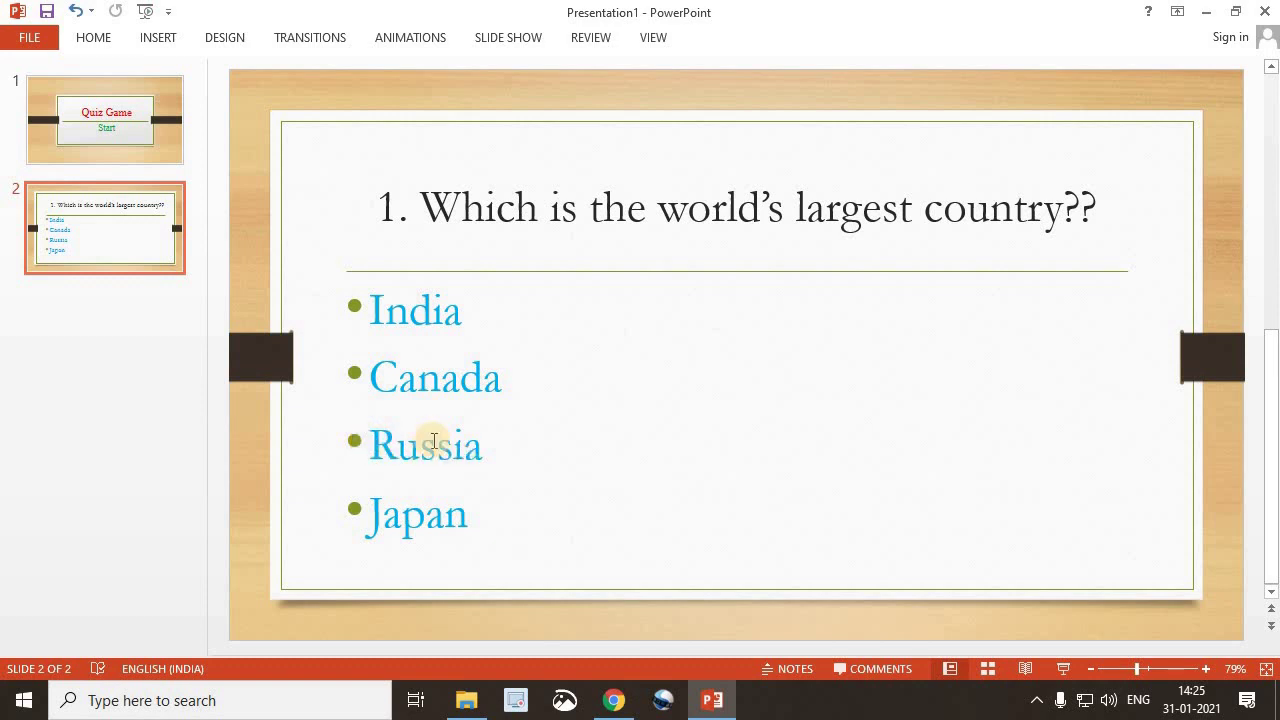
Center-align the India, Canada, Russia and Japan answers on slide 2
{"action": "left_click", "coordinate": [354, 307]}
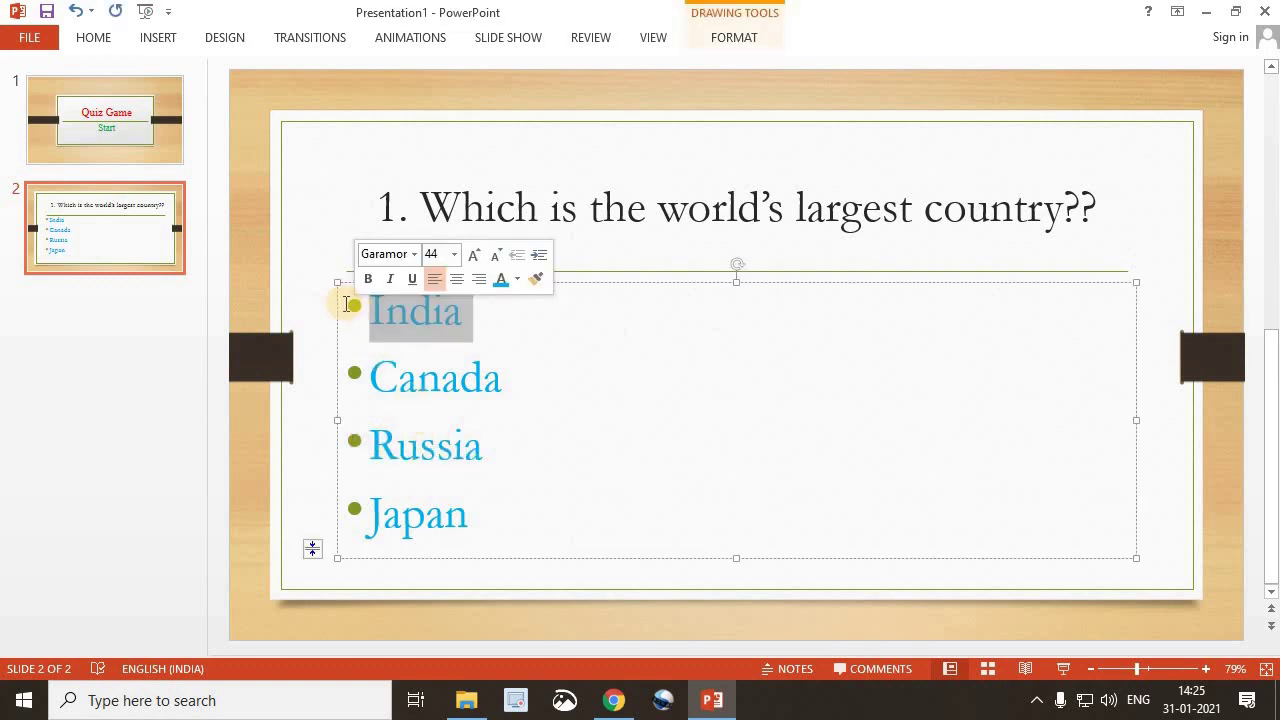
{"action": "left_click_drag", "start_coordinate": [372, 310], "coordinate": [466, 516]}
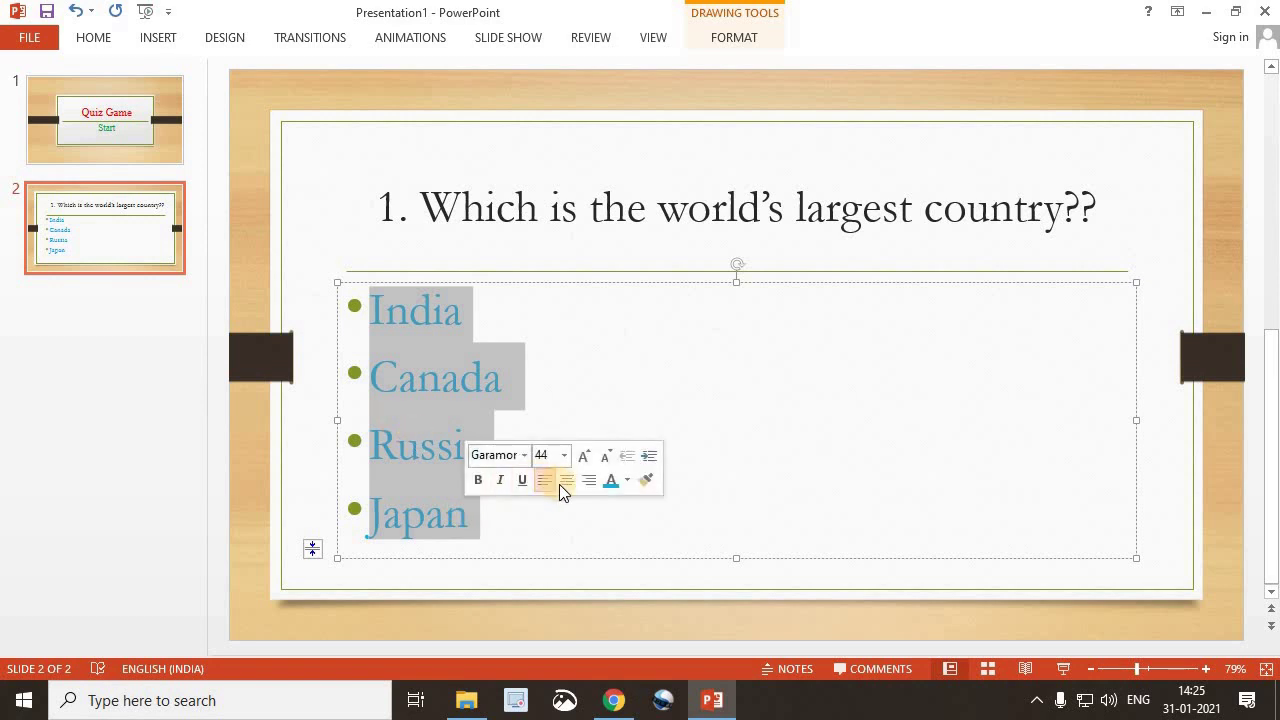
{"action": "left_click", "coordinate": [564, 484]}
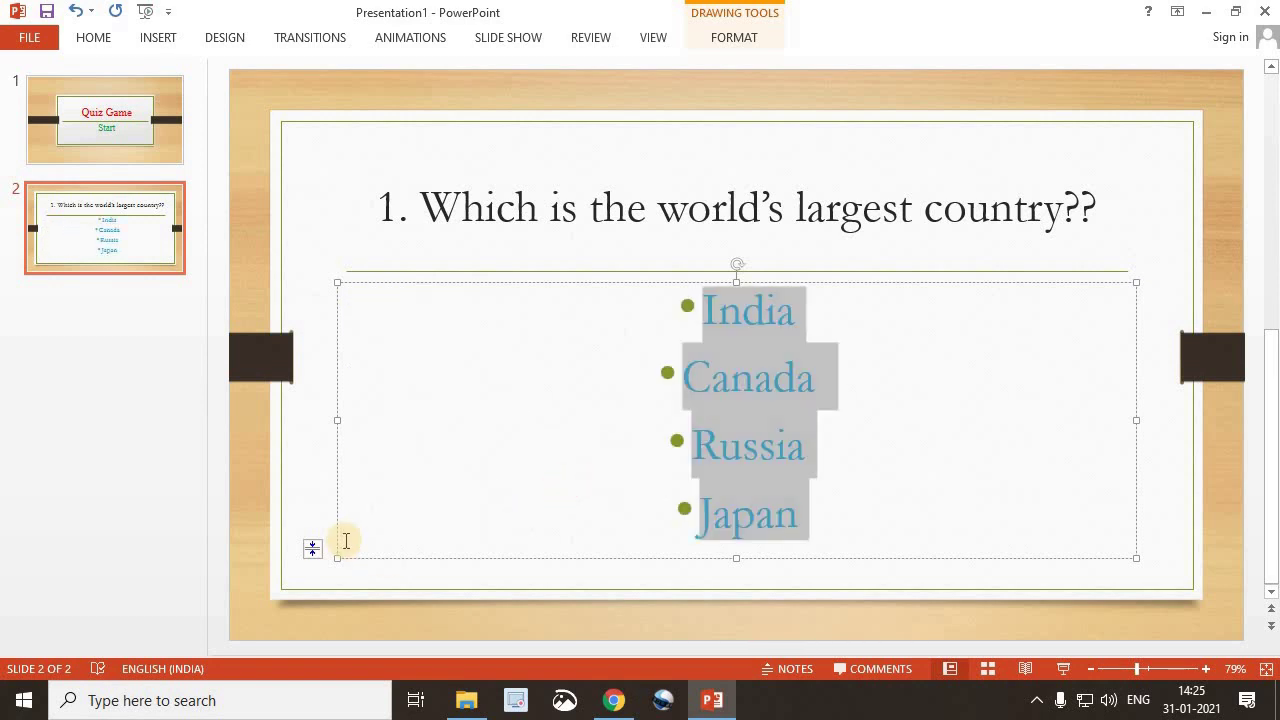
{"action": "left_click", "coordinate": [188, 527]}
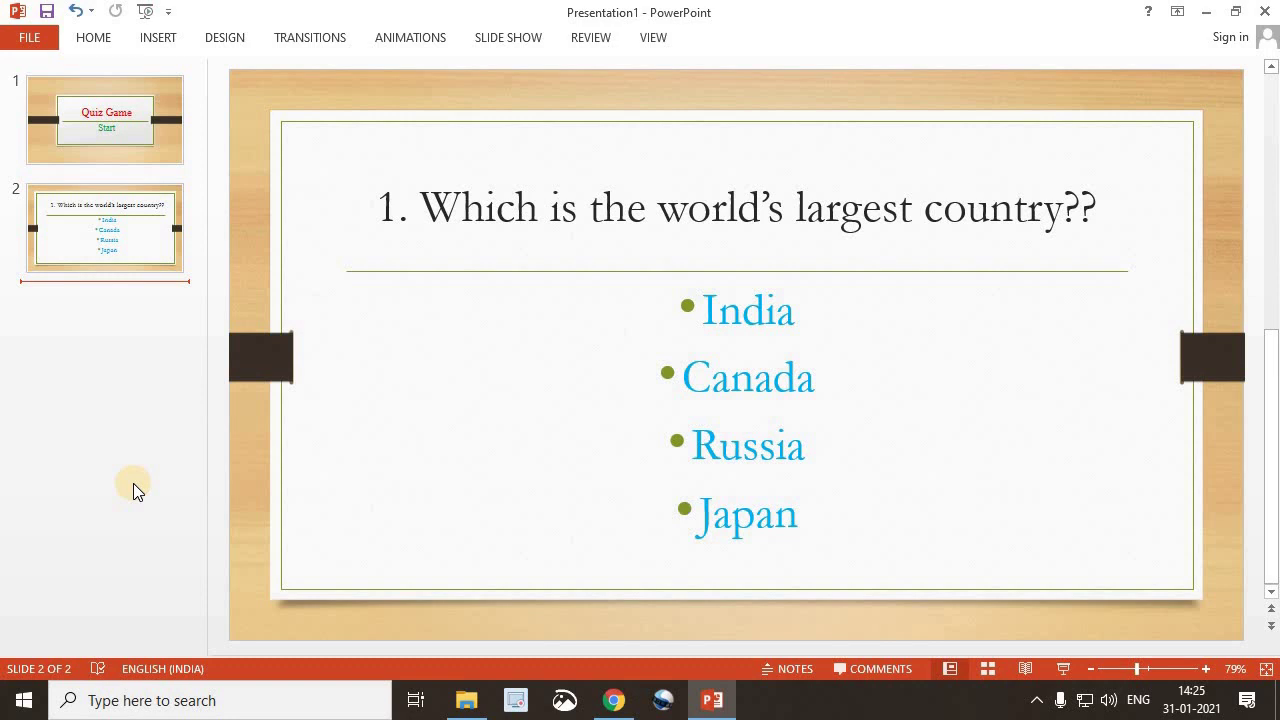
{"action": "left_click", "coordinate": [93, 37]}
Add slide 3 with the Section Header layout and title it 'Wrong Answer'
{"action": "left_click", "coordinate": [110, 86]}
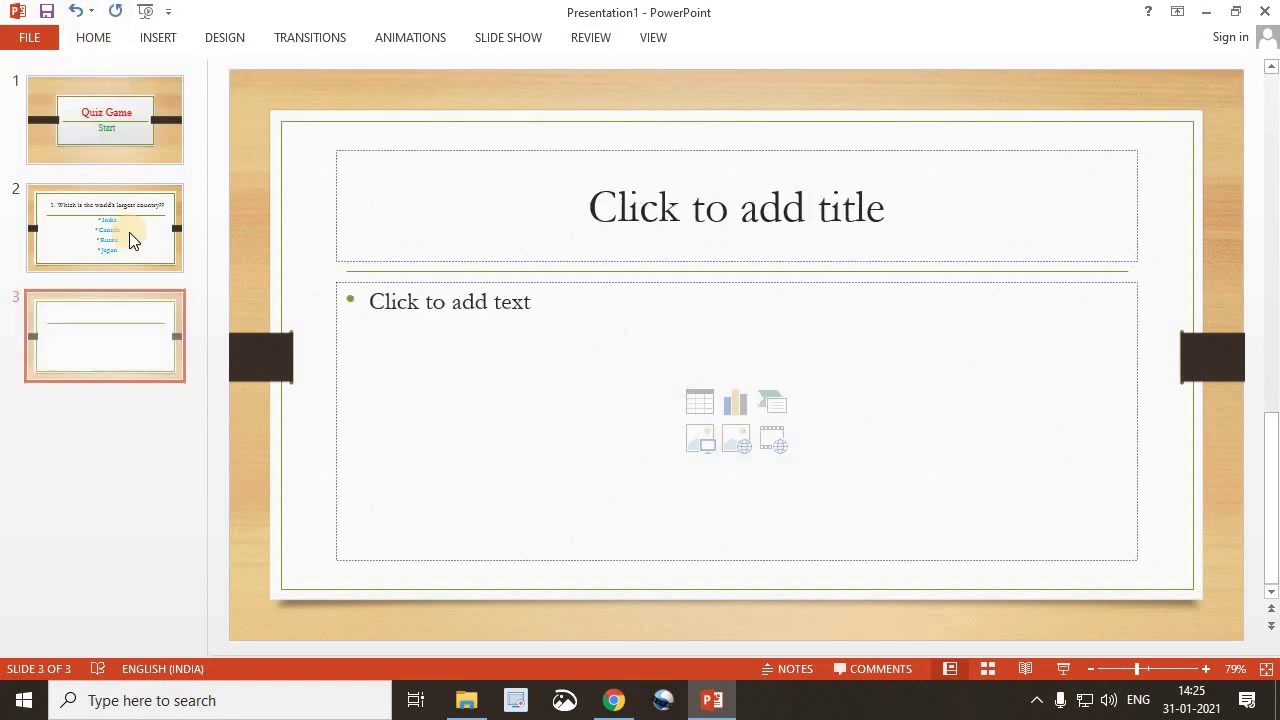
{"action": "right_click", "coordinate": [135, 337]}
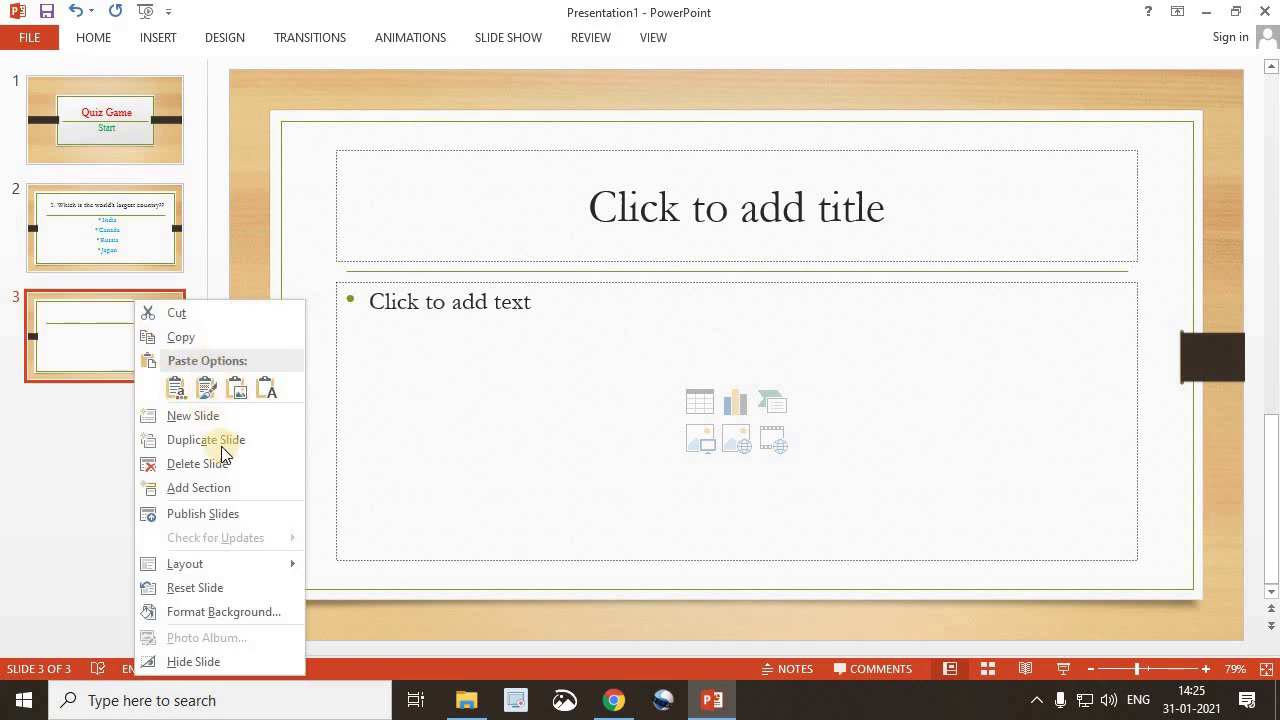
{"action": "left_click", "coordinate": [225, 566]}
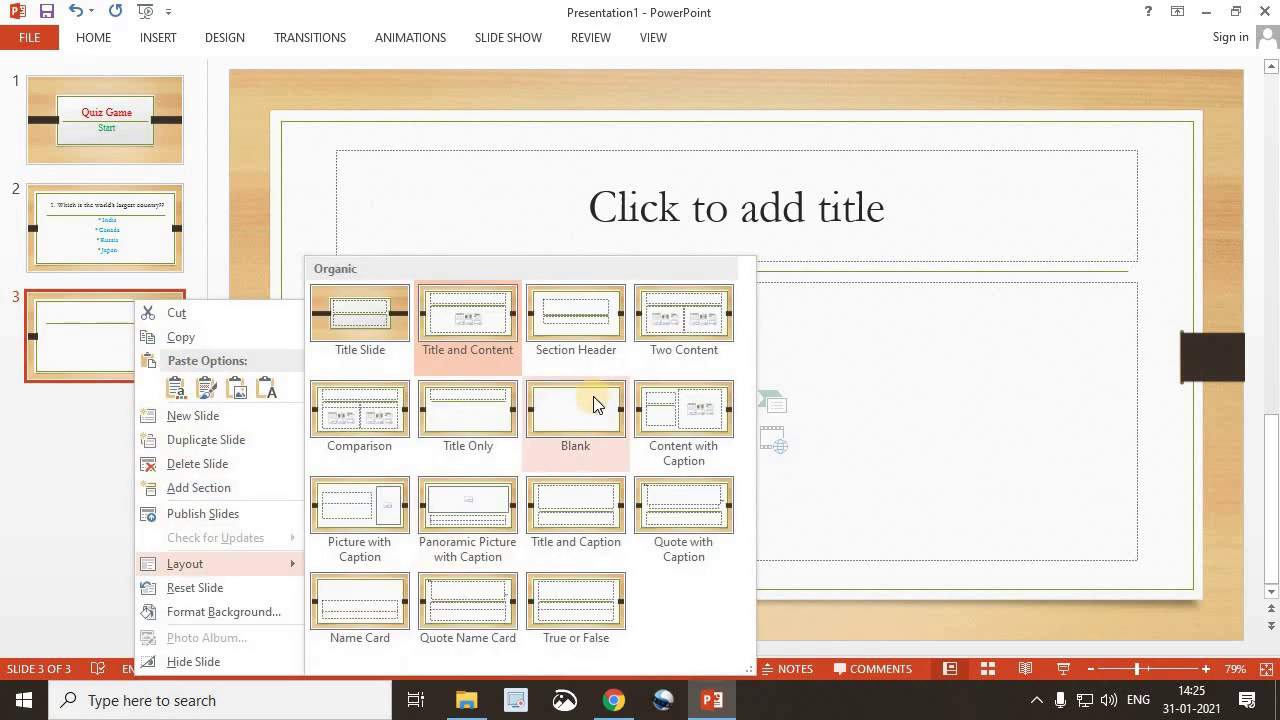
{"action": "left_click", "coordinate": [581, 329]}
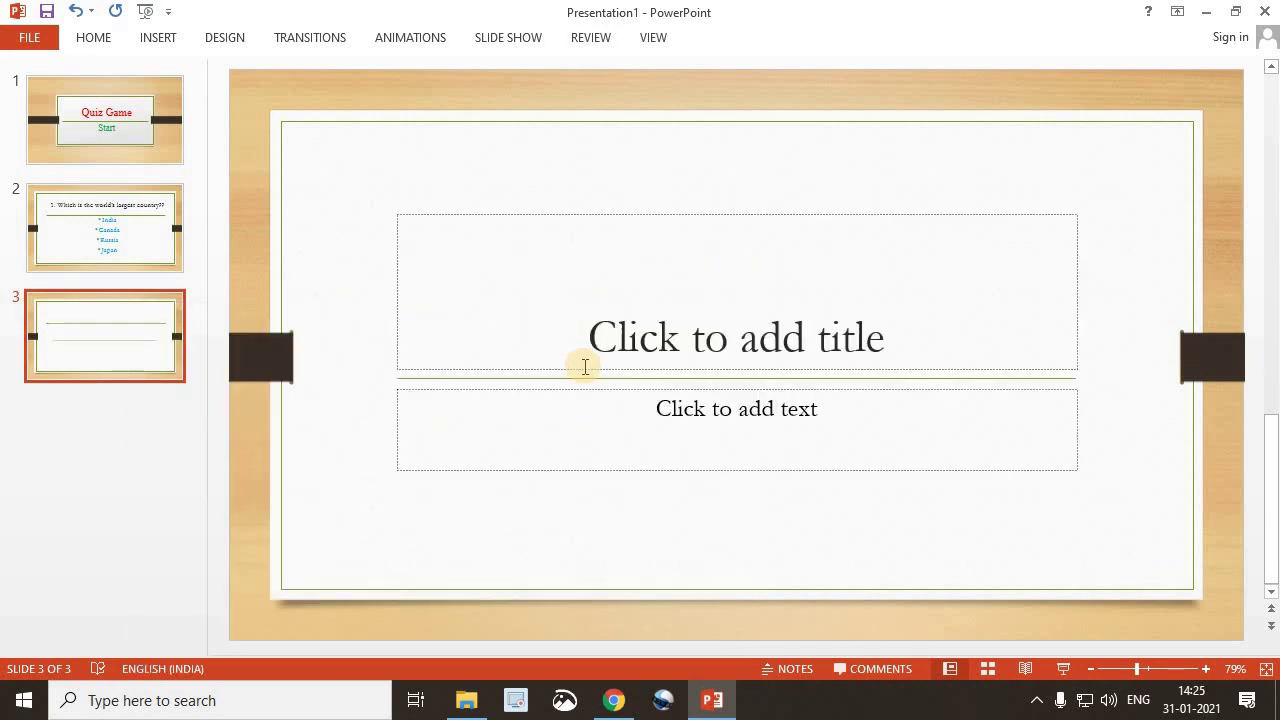
{"action": "left_click", "coordinate": [760, 327]}
{"action": "type", "text": "W"}
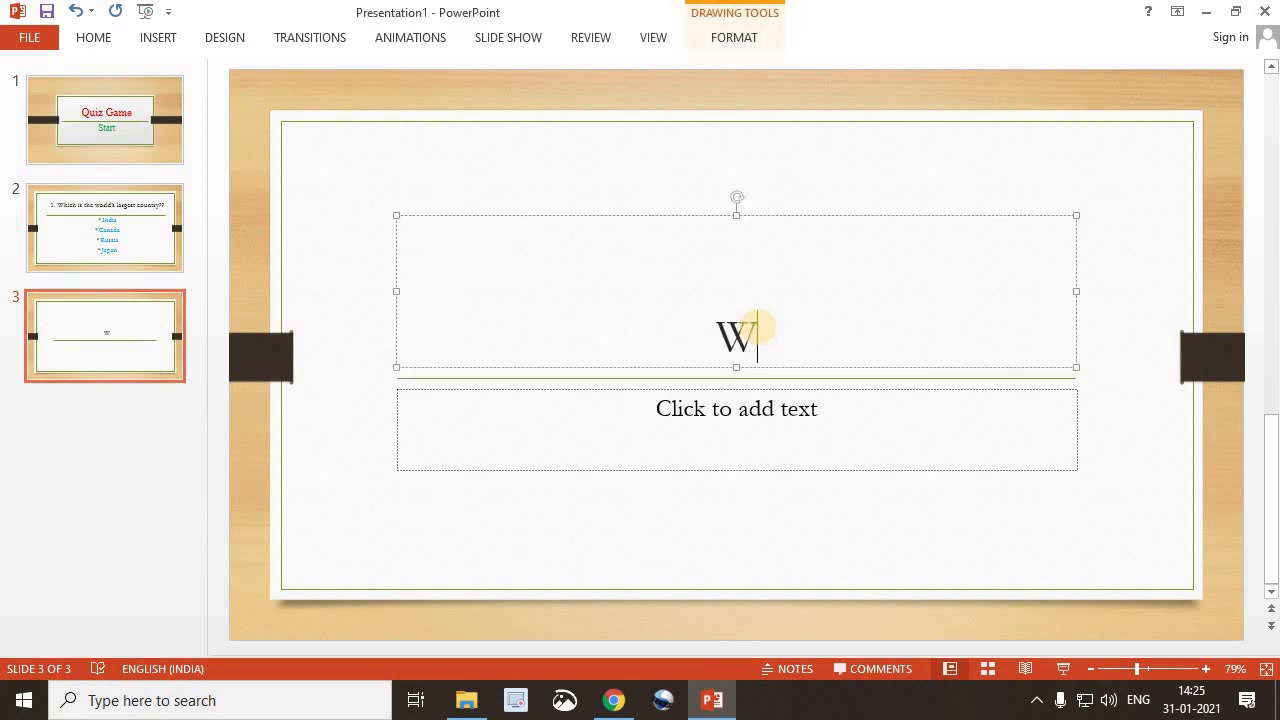
{"action": "type", "text": "rong "}
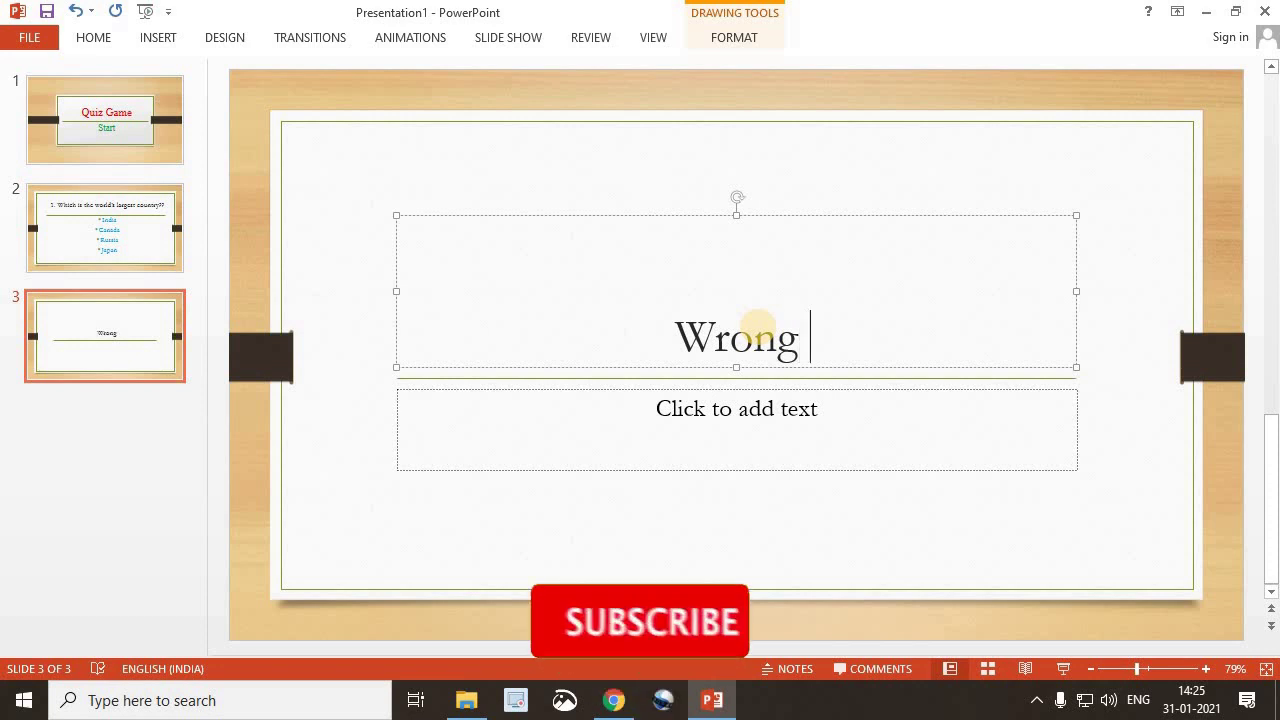
{"action": "type", "text": "A"}
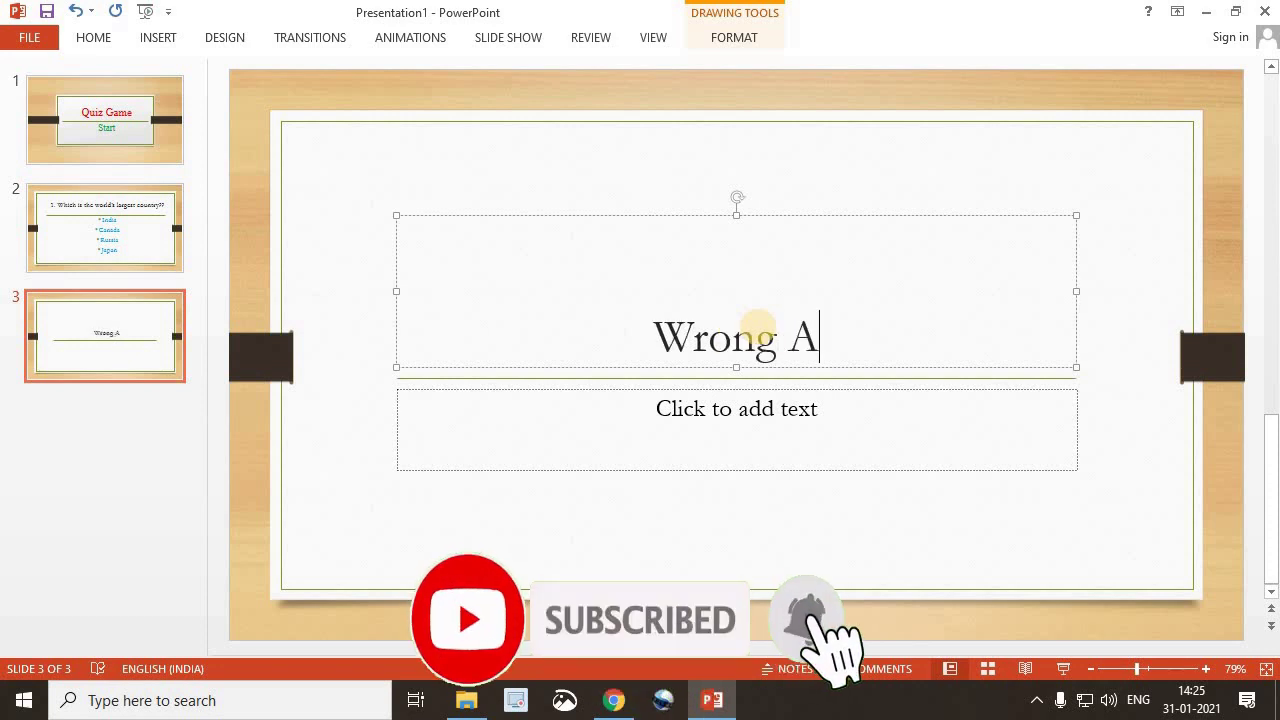
{"action": "type", "text": "n"}
{"action": "type", "text": "s"}
{"action": "type", "text": "we"}
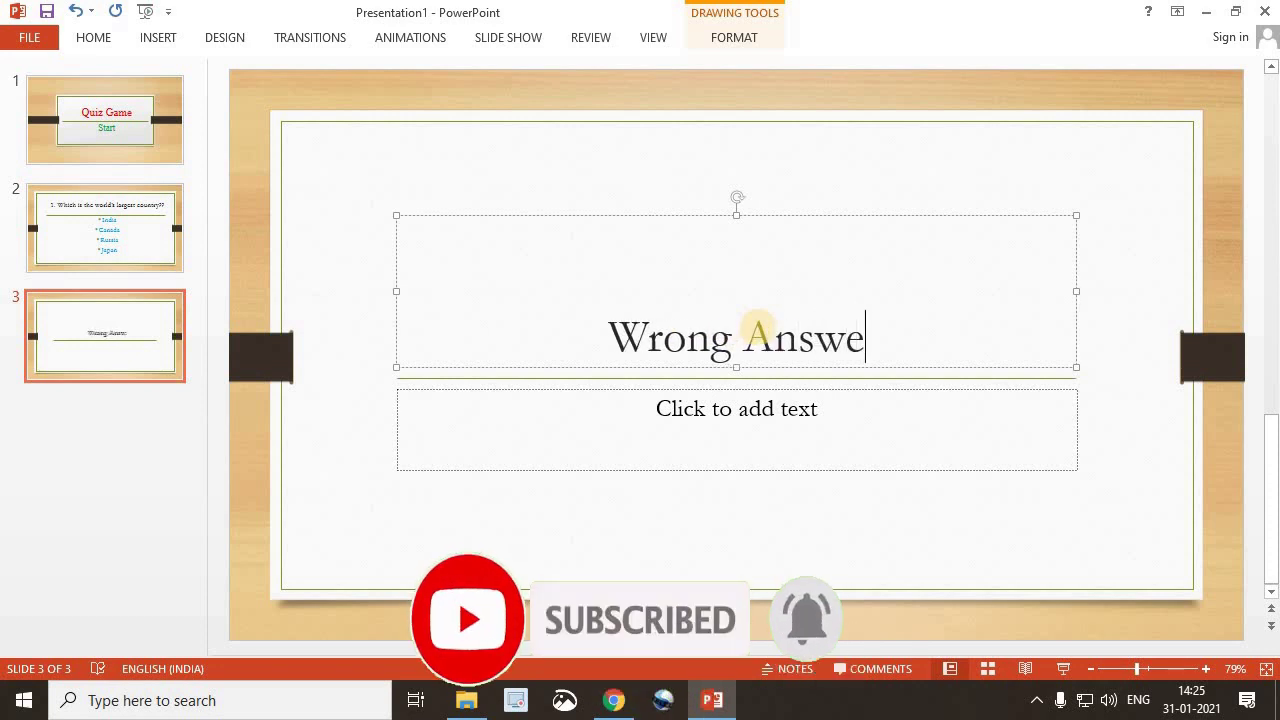
{"action": "type", "text": "r"}
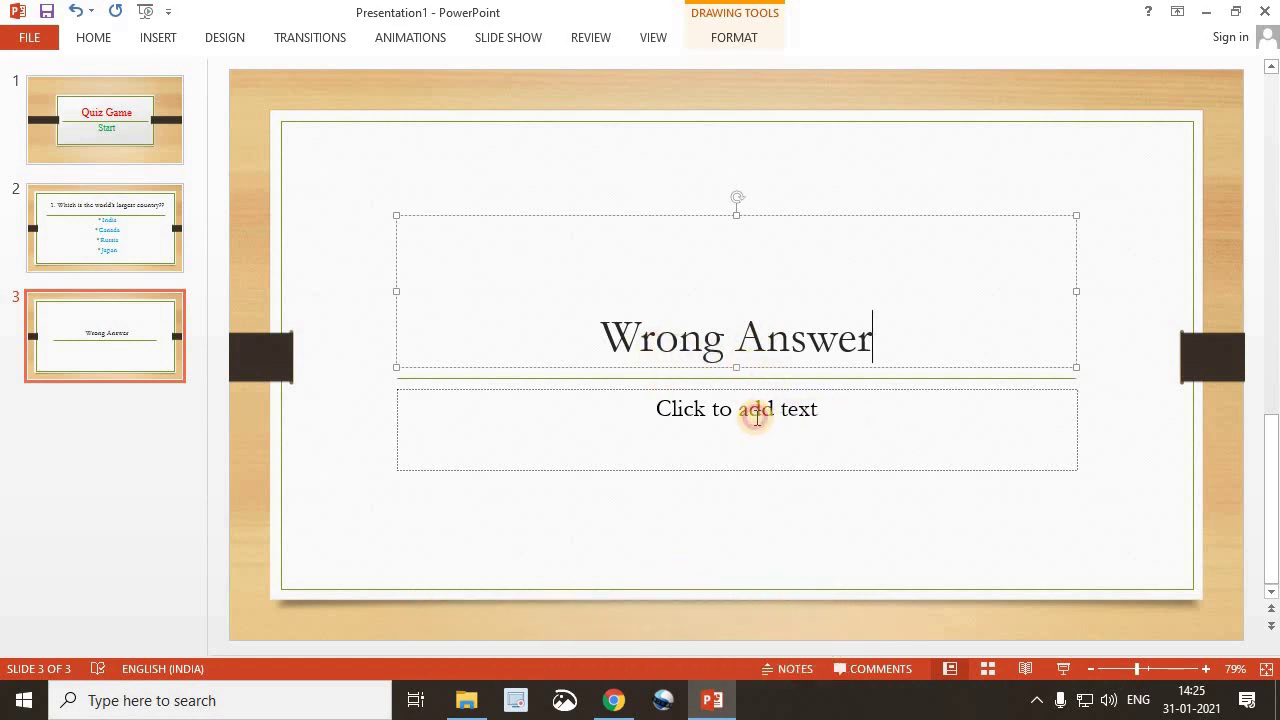
Finish the 'Play Again' text on the Wrong Answer slide and enlarge it to 54 pt
{"action": "left_click", "coordinate": [757, 417]}
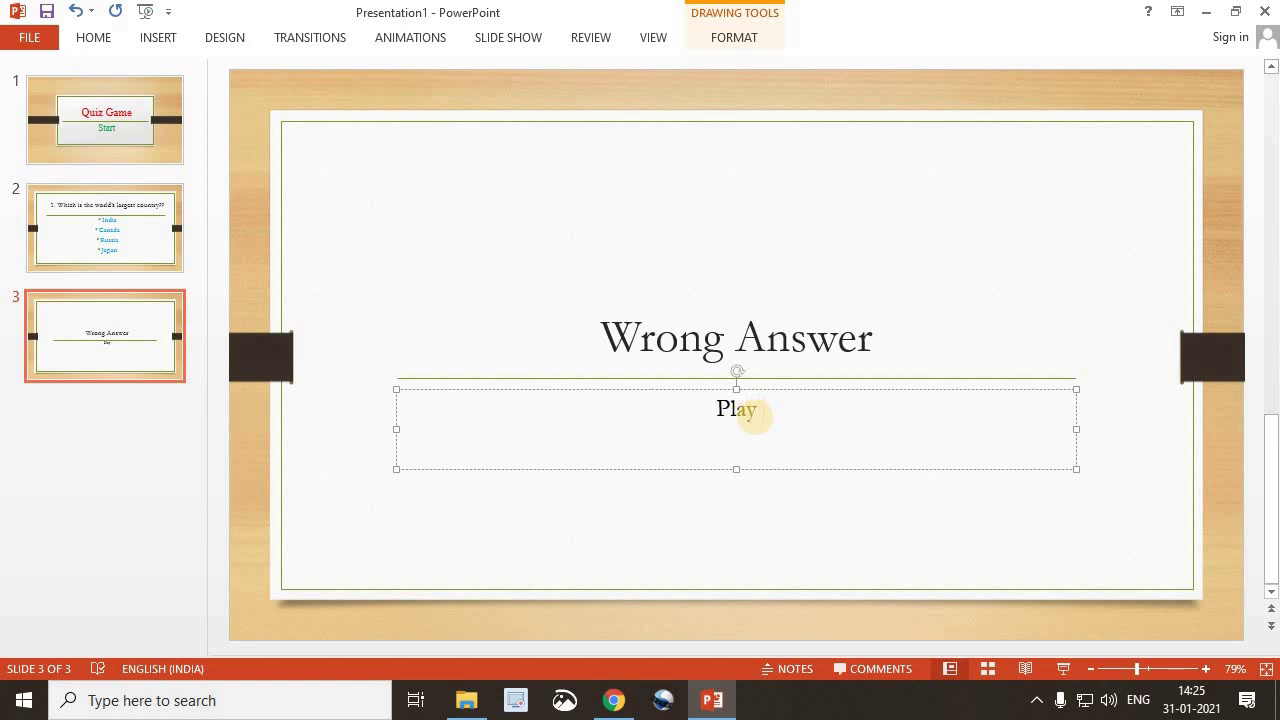
{"action": "type", "text": " Again"}
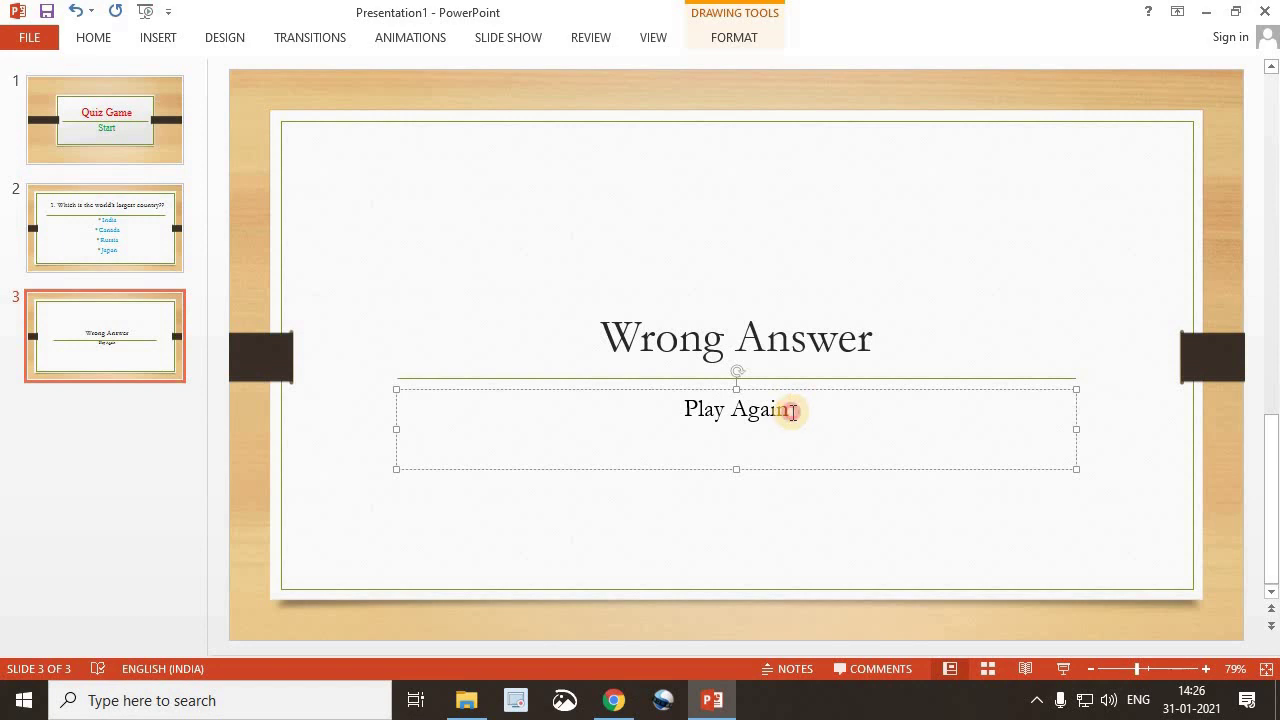
{"action": "left_click_drag", "start_coordinate": [792, 412], "coordinate": [686, 410]}
{"action": "right_click", "coordinate": [697, 410]}
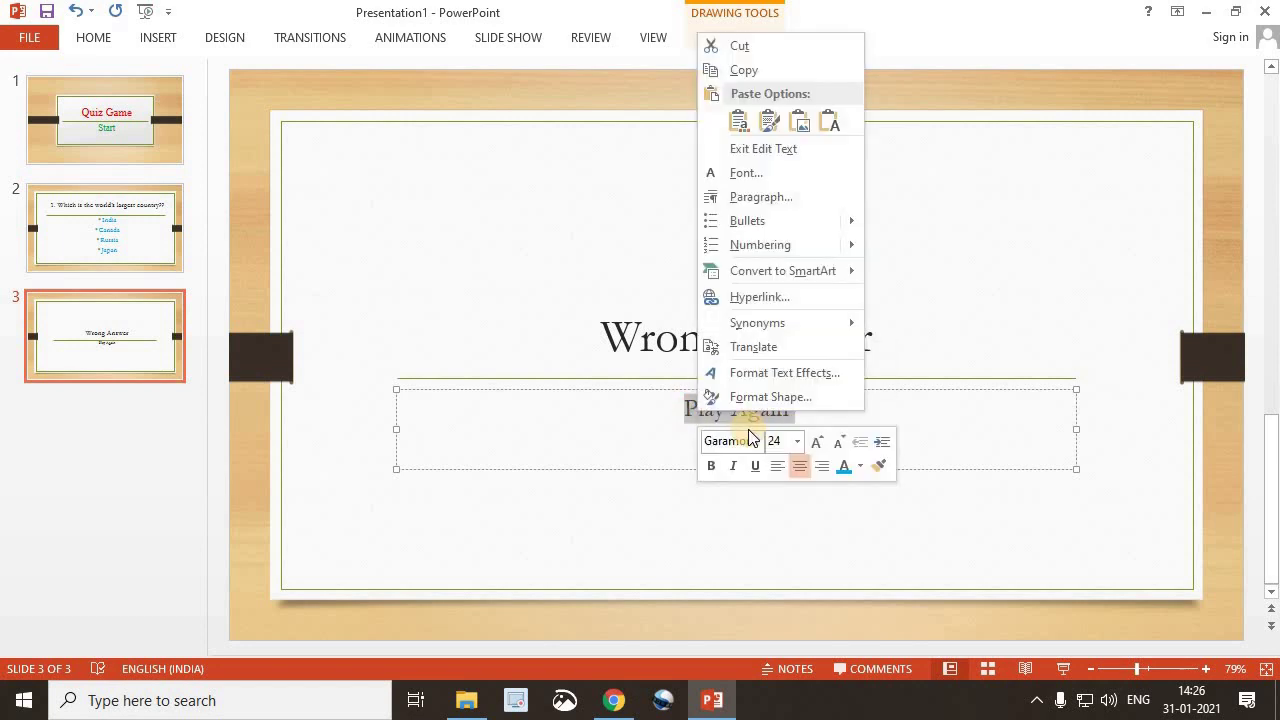
{"action": "mouse_move", "coordinate": [760, 245]}
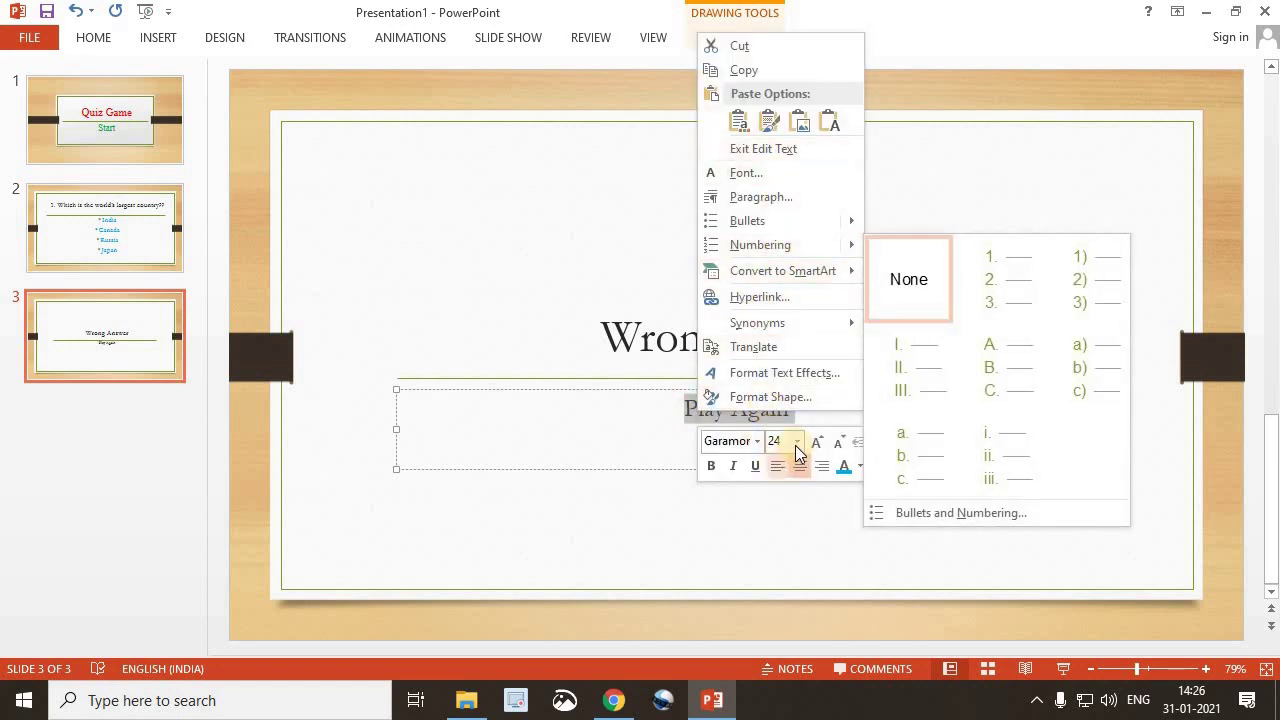
{"action": "left_click", "coordinate": [796, 443]}
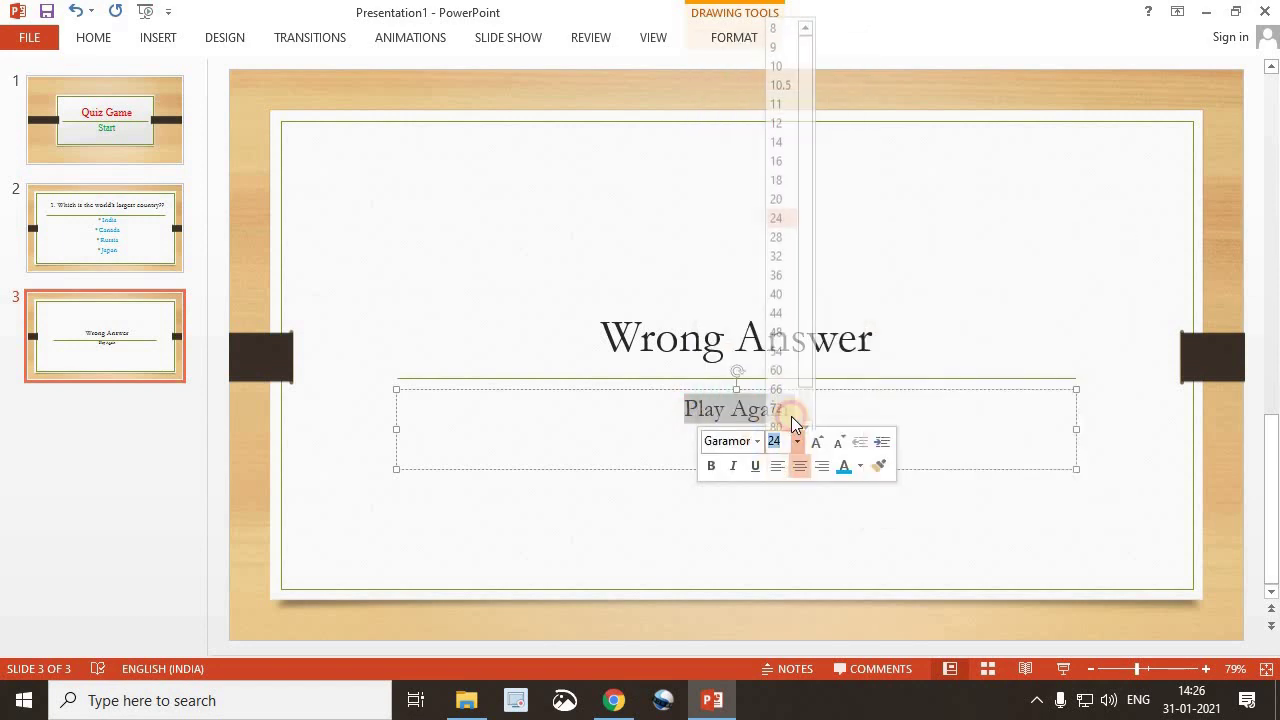
{"action": "left_click", "coordinate": [777, 342]}
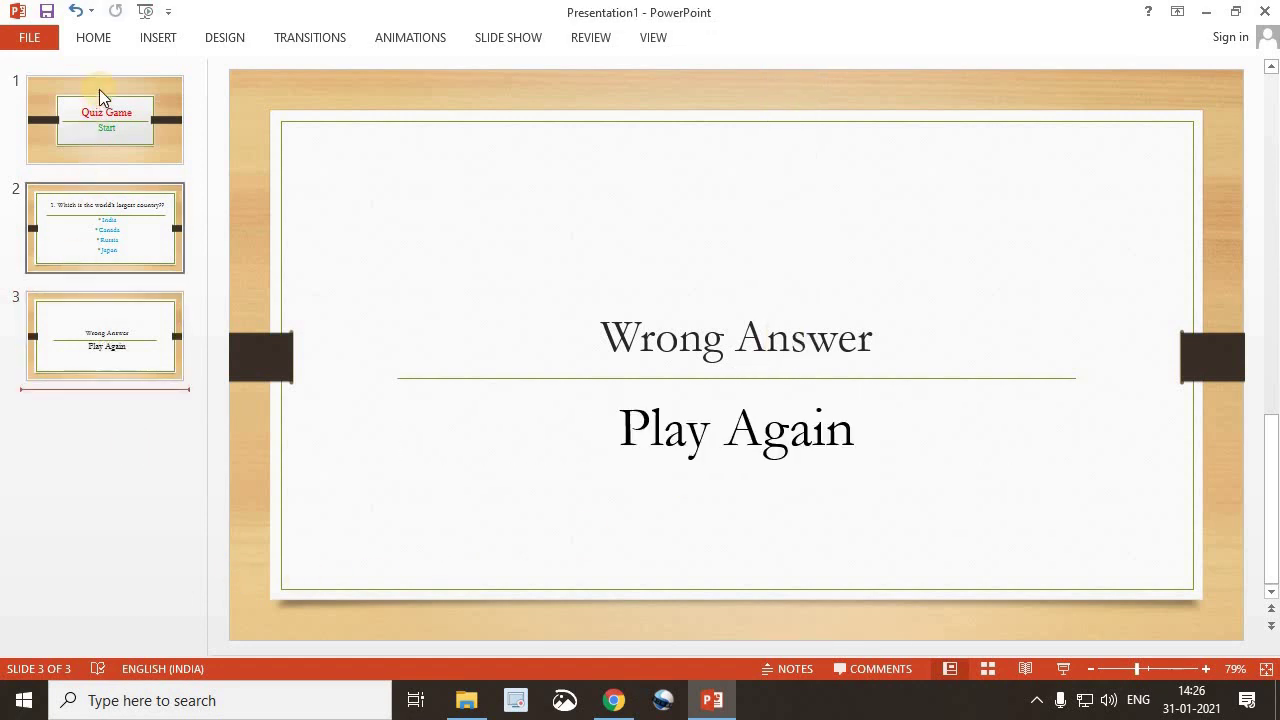
{"action": "left_click", "coordinate": [108, 37]}
Add slide 4 titled 'Right Answer', then return to question slide 2
{"action": "left_click", "coordinate": [124, 86]}
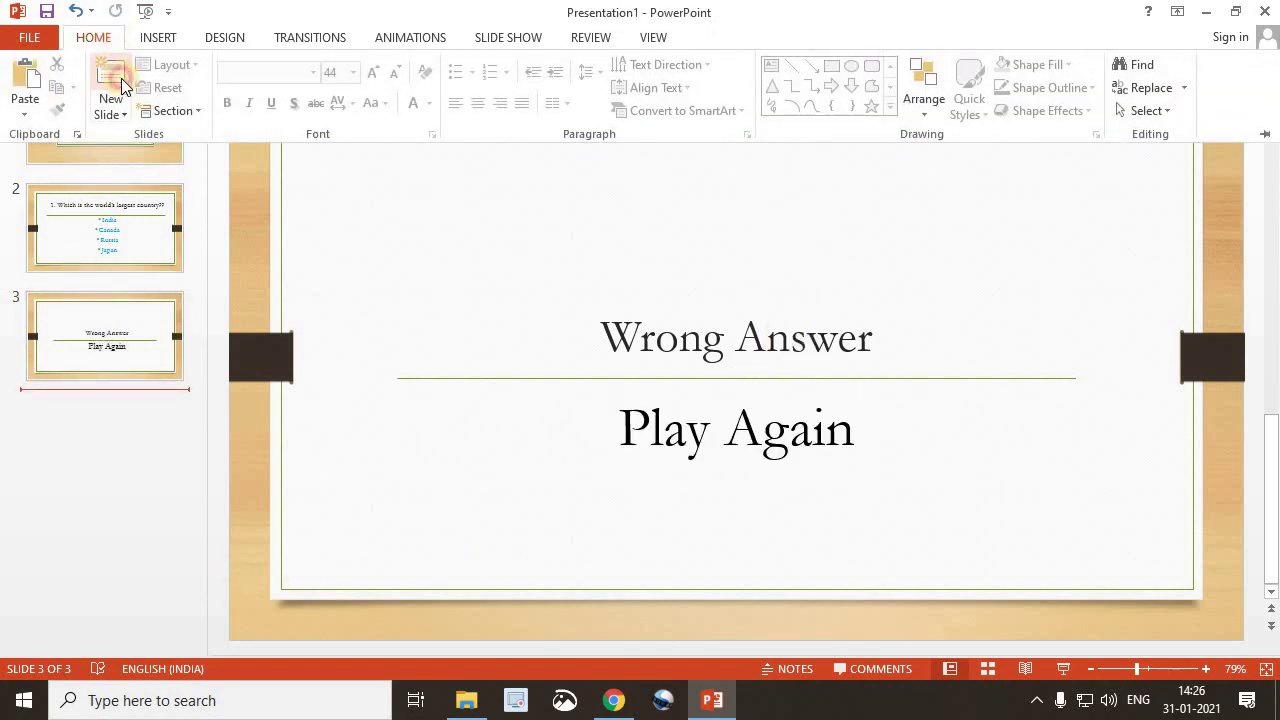
{"action": "left_click", "coordinate": [736, 334]}
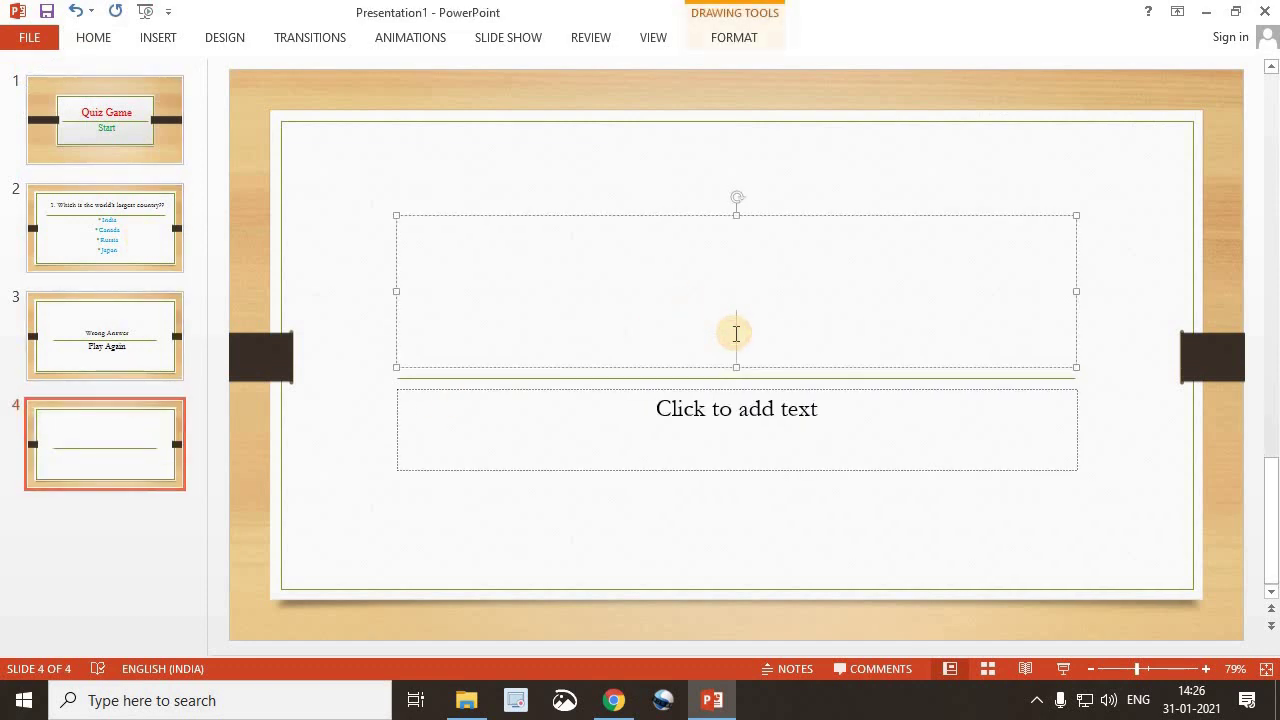
{"action": "type", "text": "Rig"}
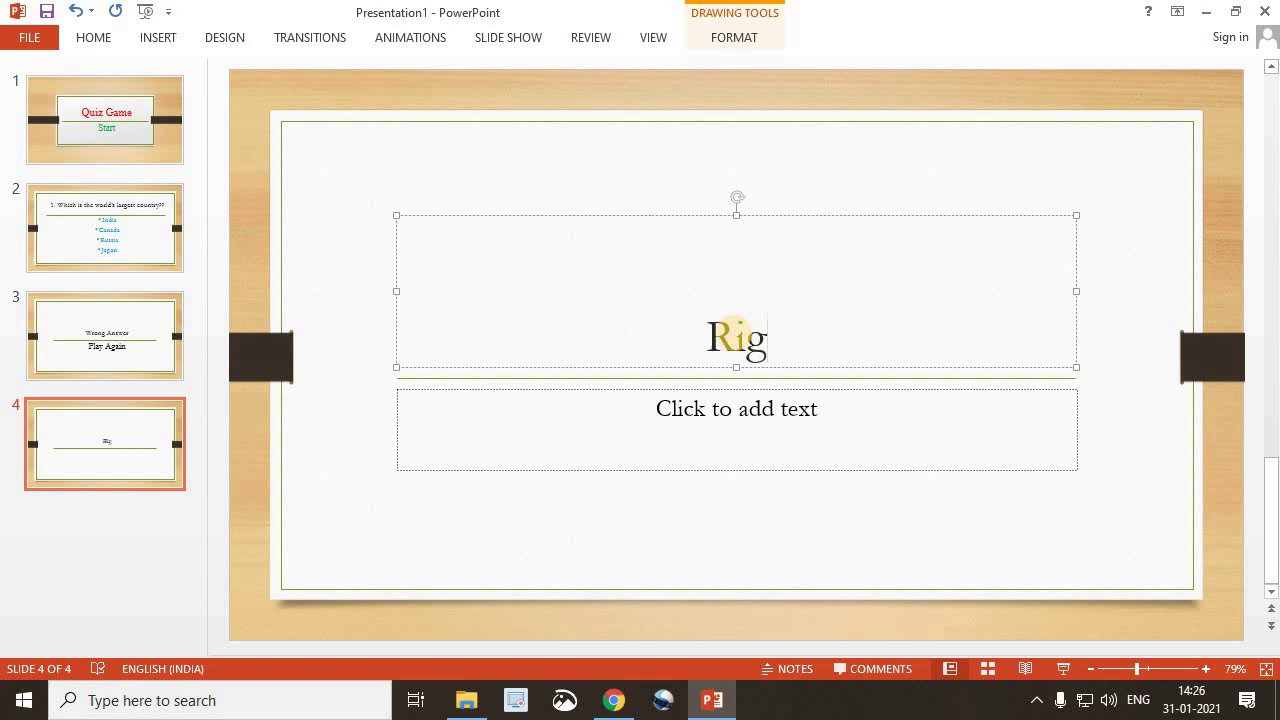
{"action": "type", "text": "ht A"}
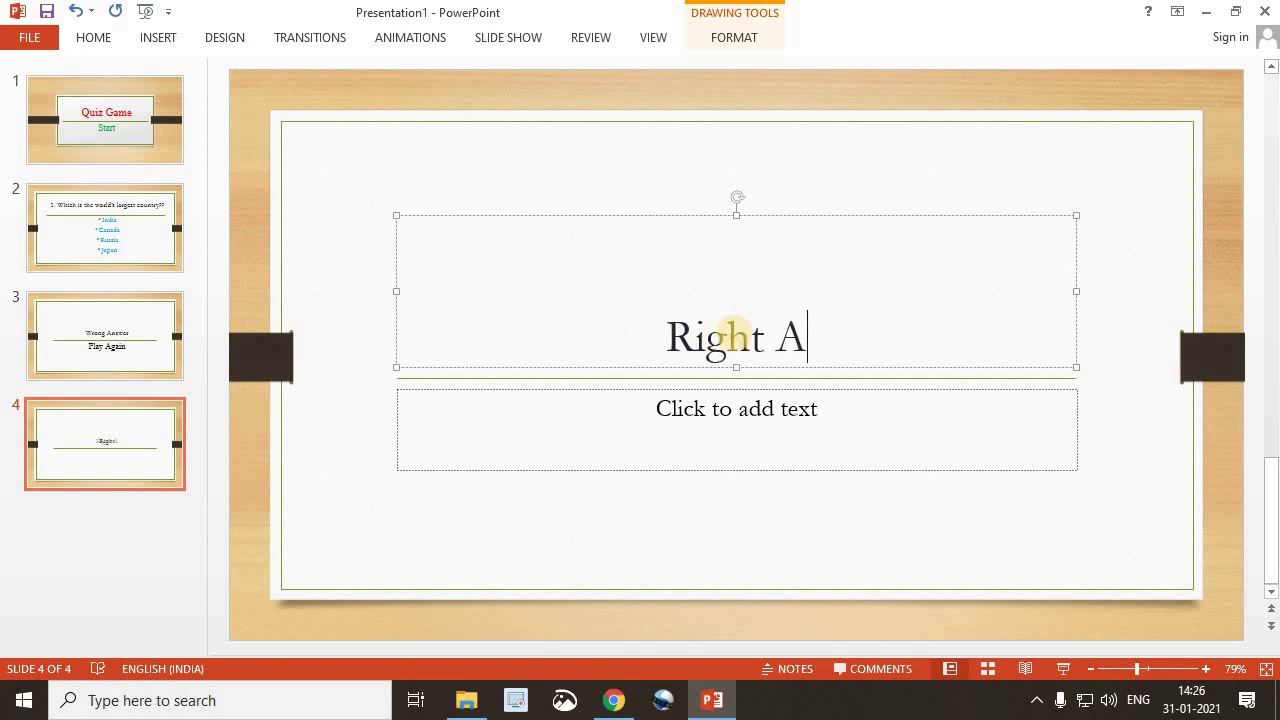
{"action": "type", "text": "nswer"}
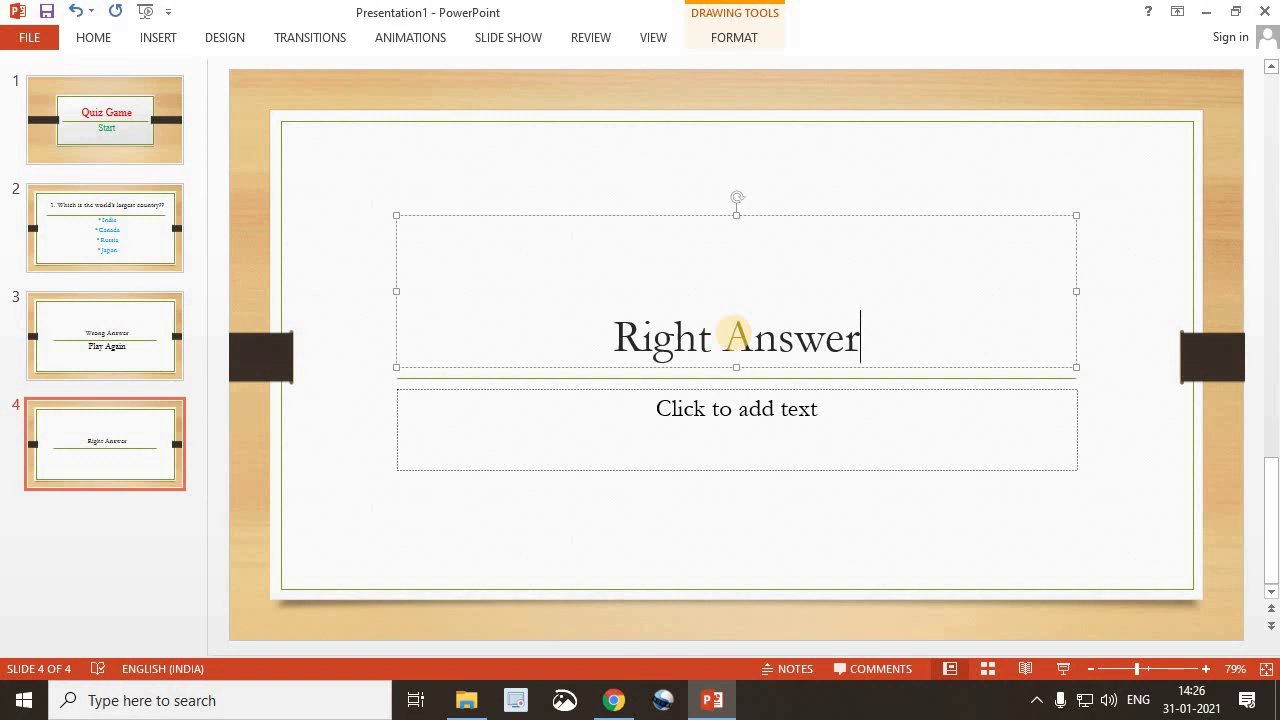
{"action": "left_click", "coordinate": [169, 556]}
{"action": "left_click", "coordinate": [114, 266]}
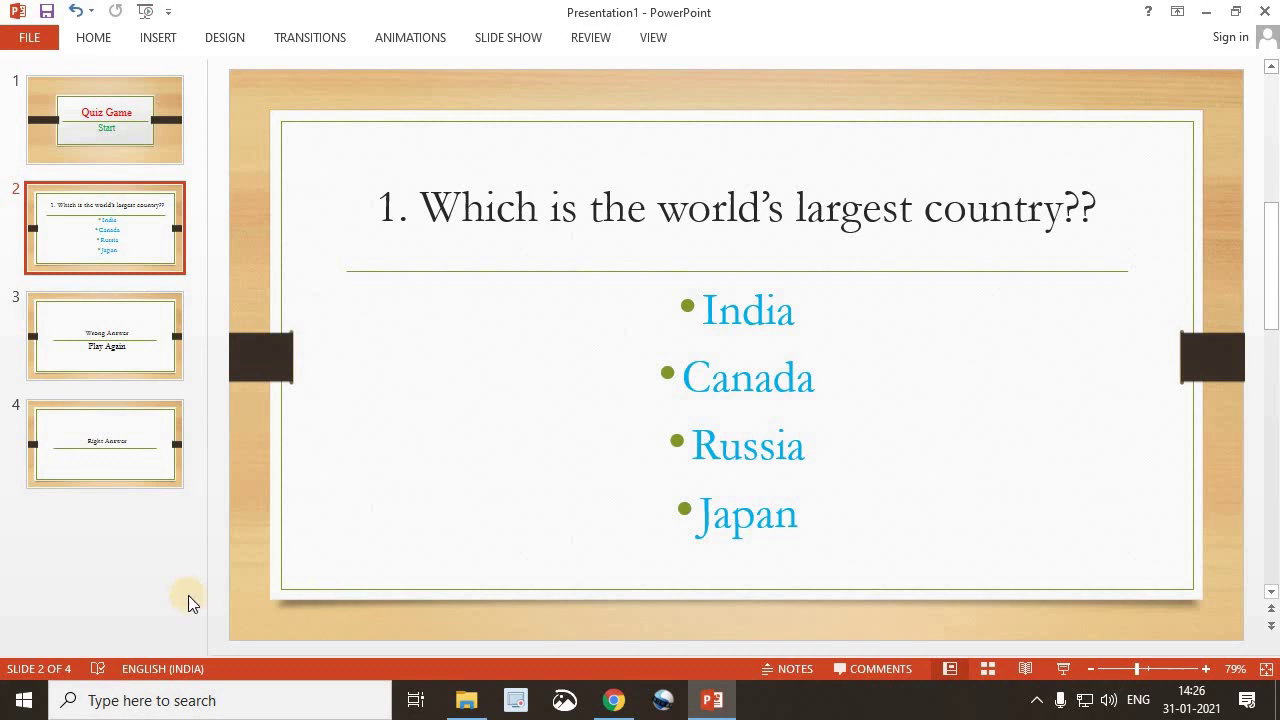
Hyperlink the word Start on the title slide to Next Slide, then check the Right Answer slide
{"action": "left_click", "coordinate": [126, 138]}
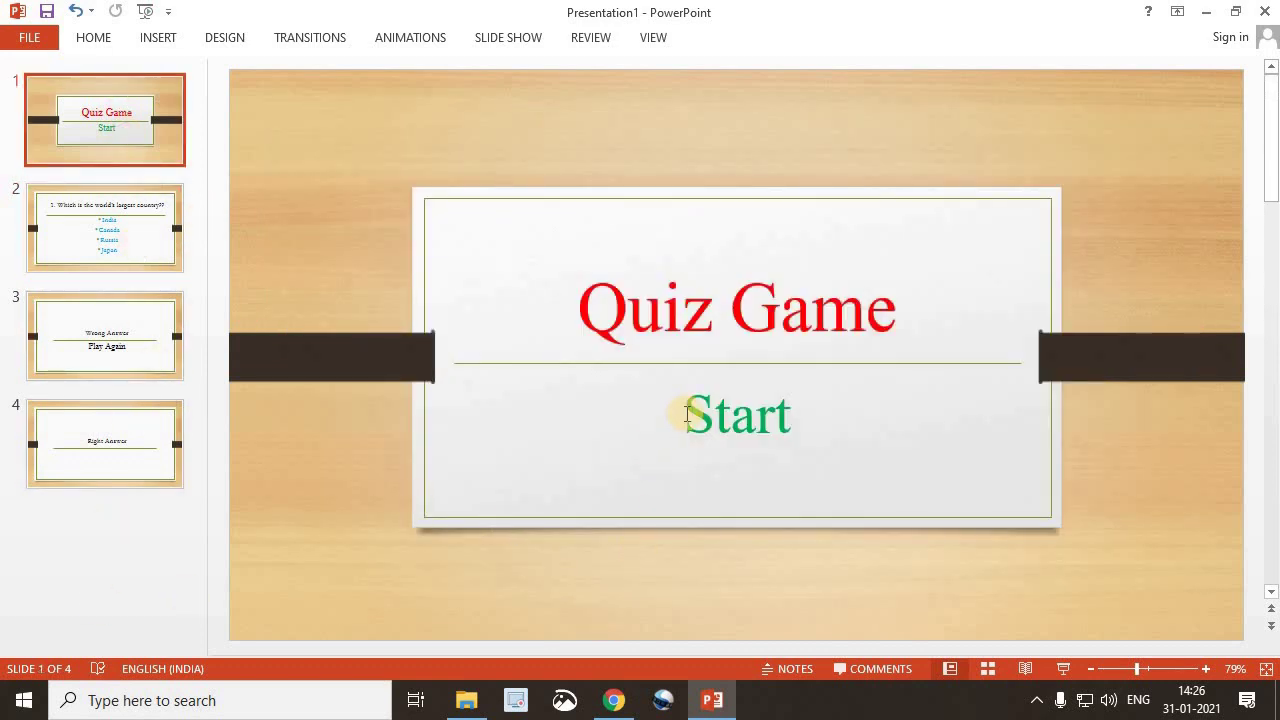
{"action": "left_click_drag", "start_coordinate": [692, 412], "coordinate": [781, 432]}
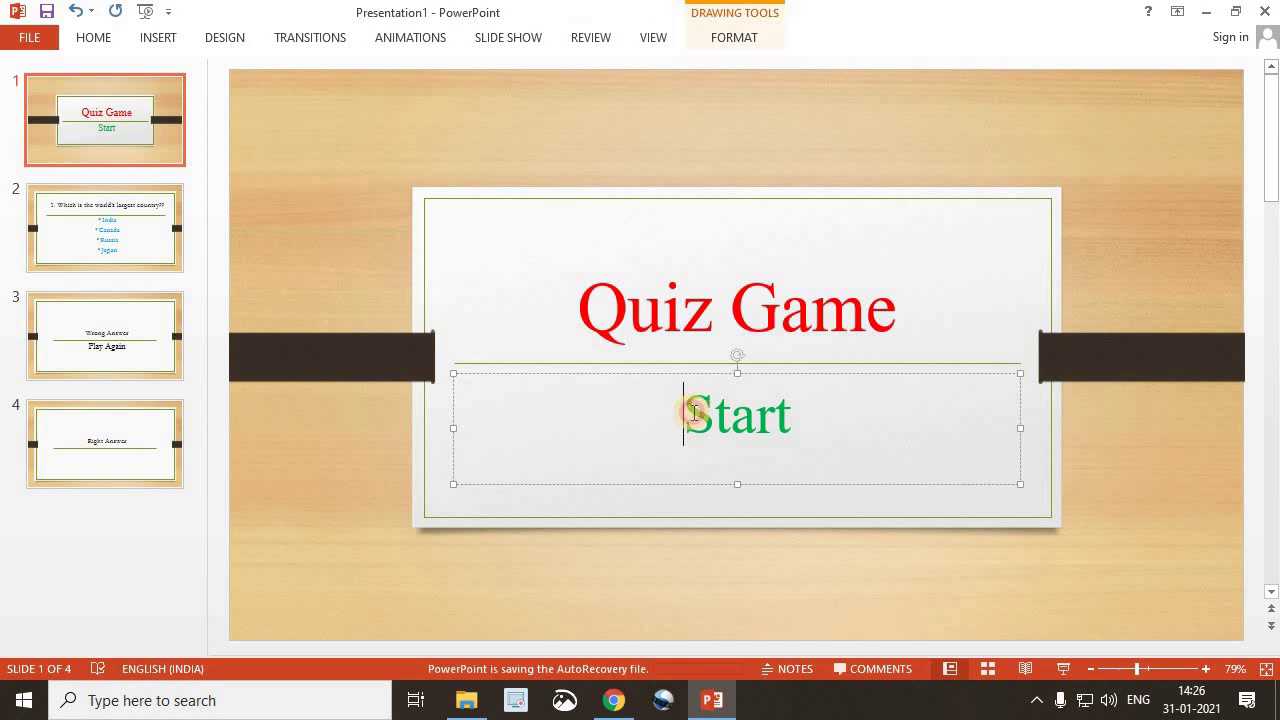
{"action": "right_click", "coordinate": [779, 431]}
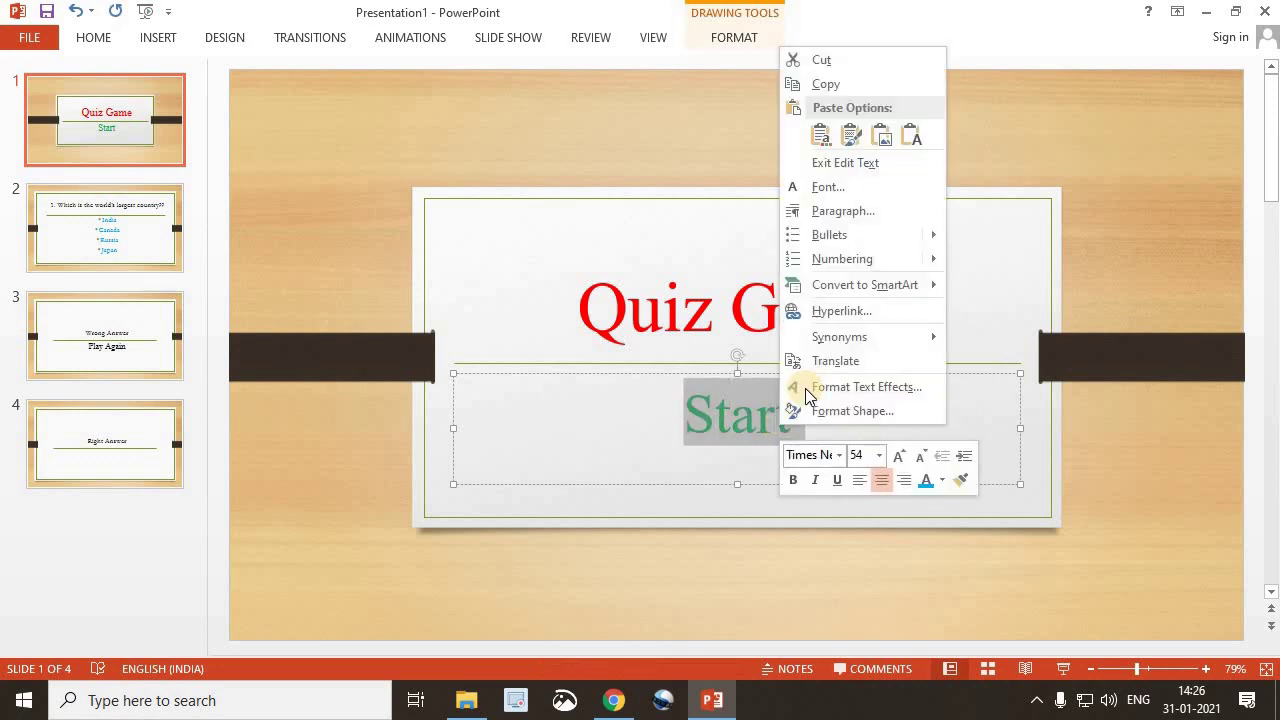
{"action": "left_click", "coordinate": [829, 313]}
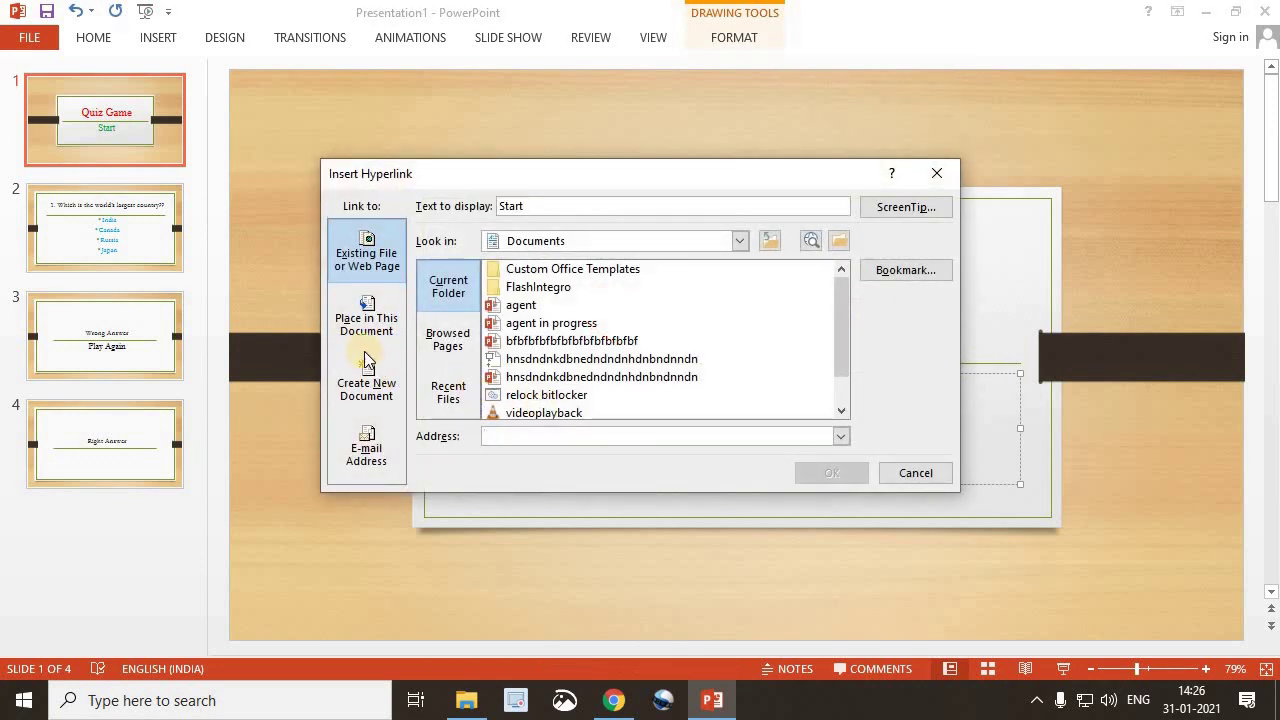
{"action": "left_click", "coordinate": [358, 318]}
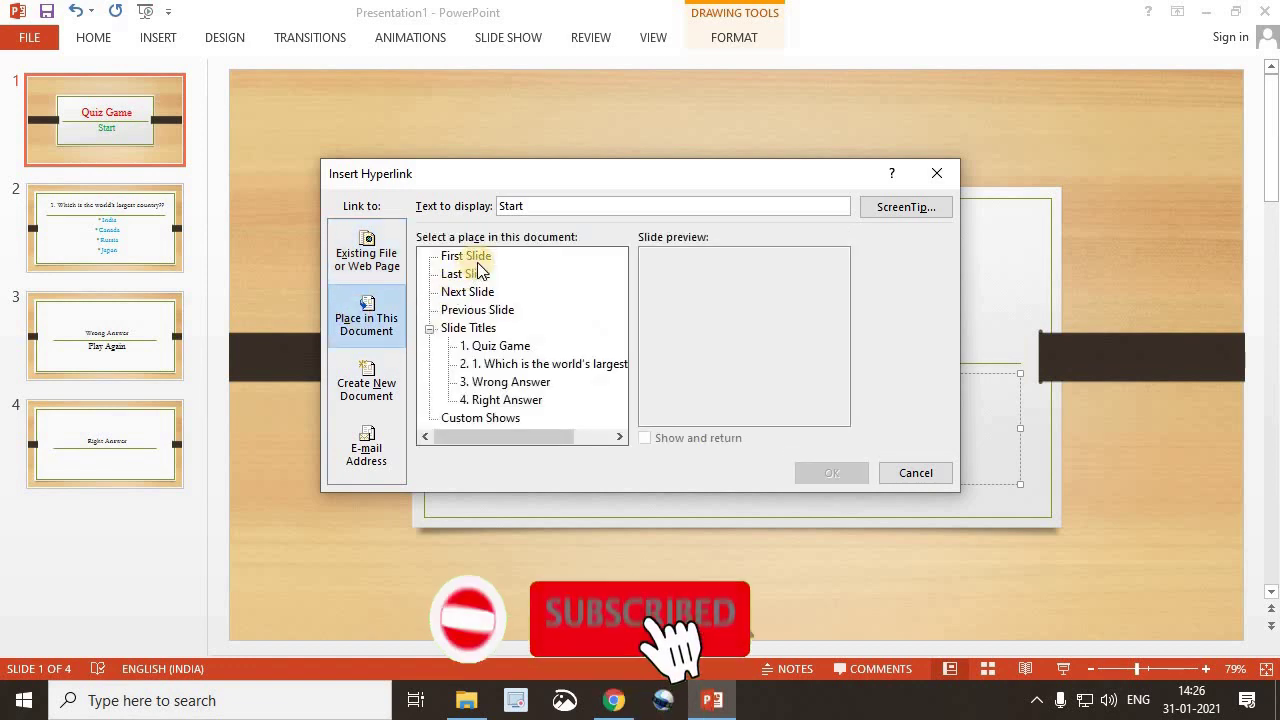
{"action": "left_click", "coordinate": [468, 291]}
{"action": "left_click", "coordinate": [829, 472]}
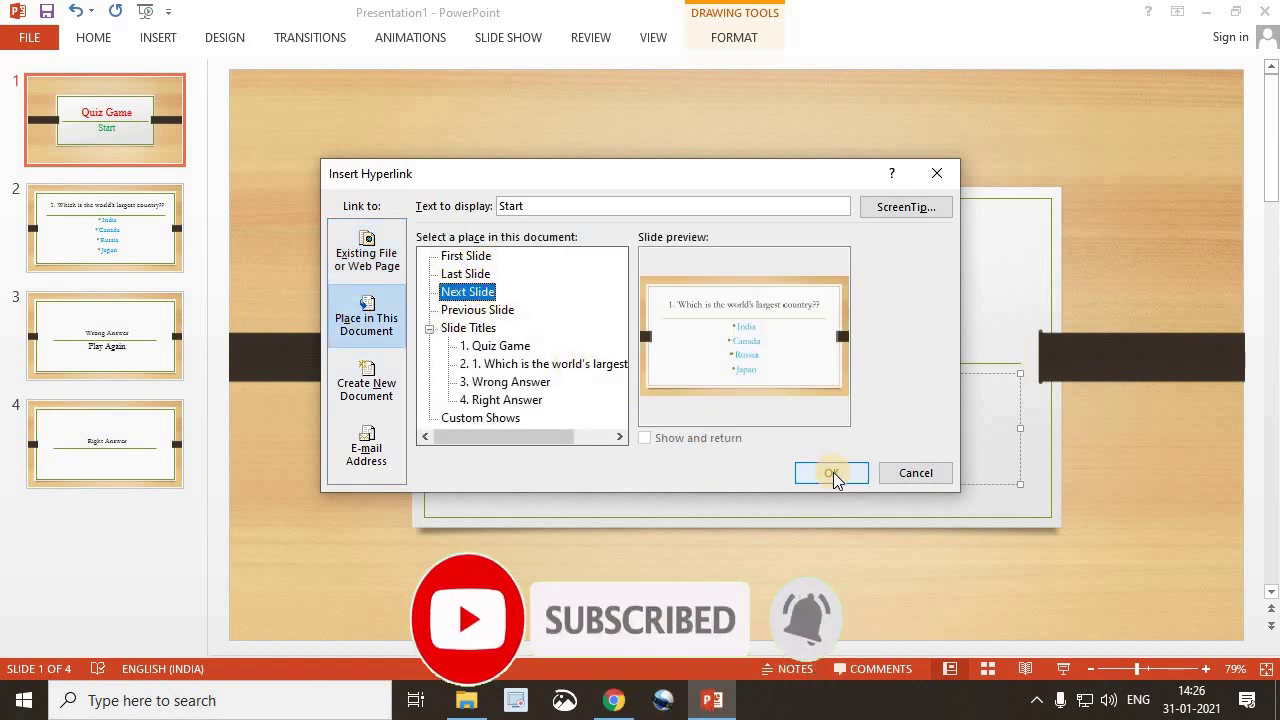
{"action": "left_click", "coordinate": [86, 566]}
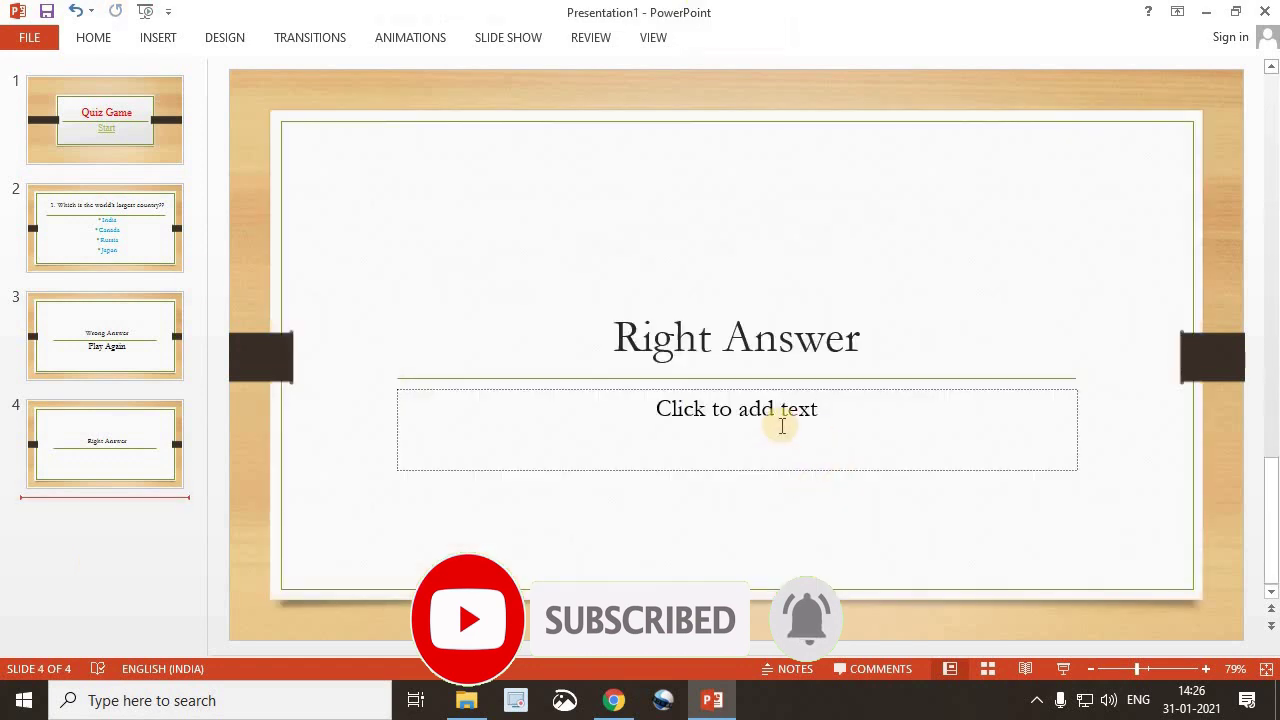
{"action": "left_click", "coordinate": [59, 160]}
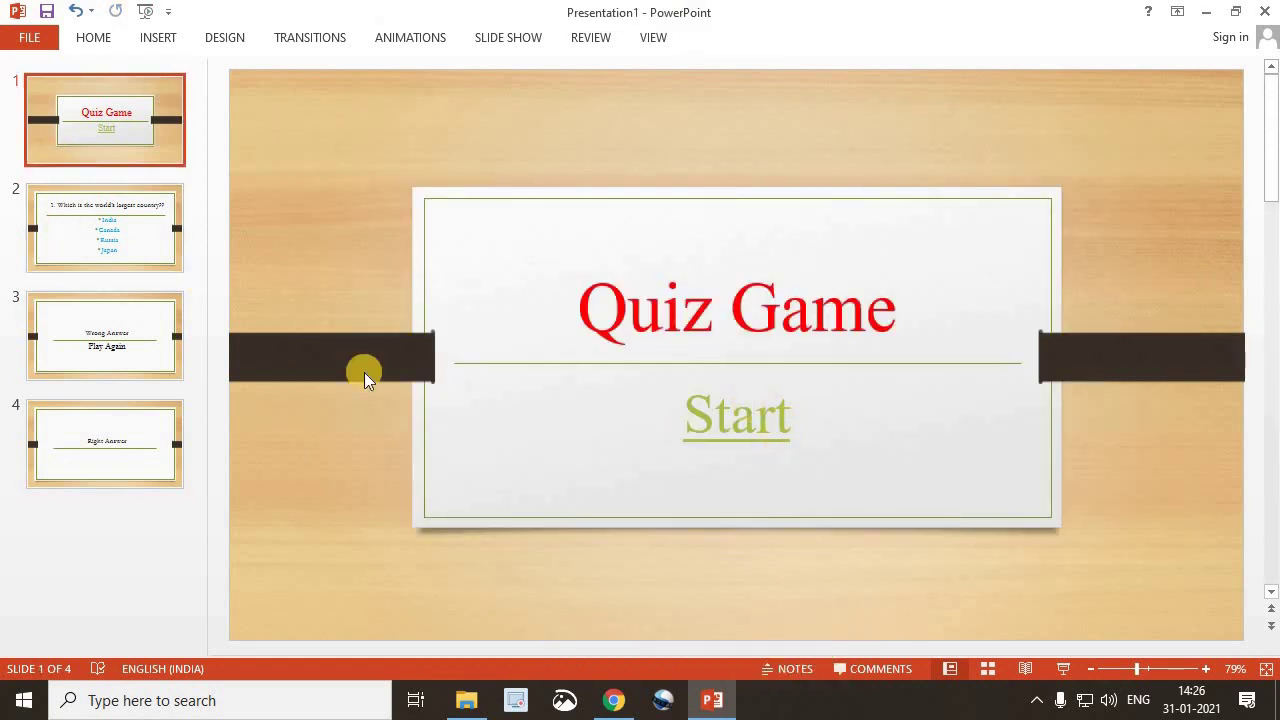
Compare the question slide with the Wrong Answer slide
{"action": "left_click", "coordinate": [150, 227]}
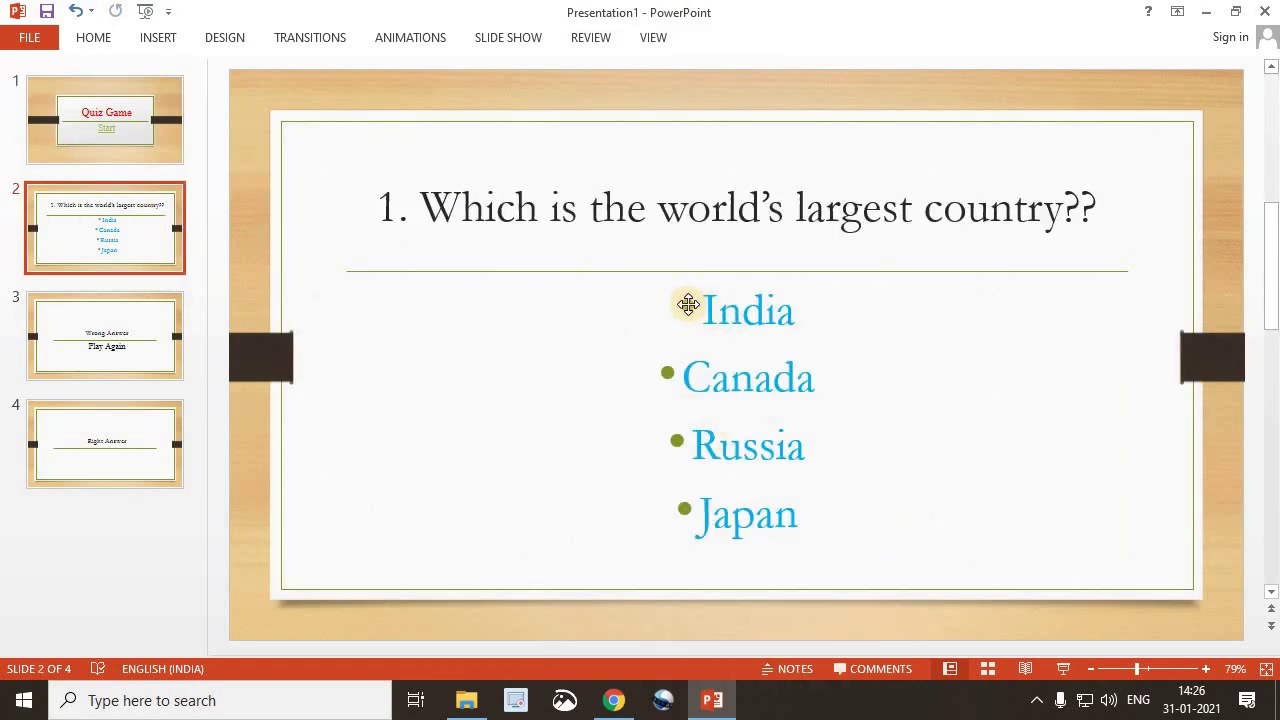
{"action": "left_click", "coordinate": [90, 345]}
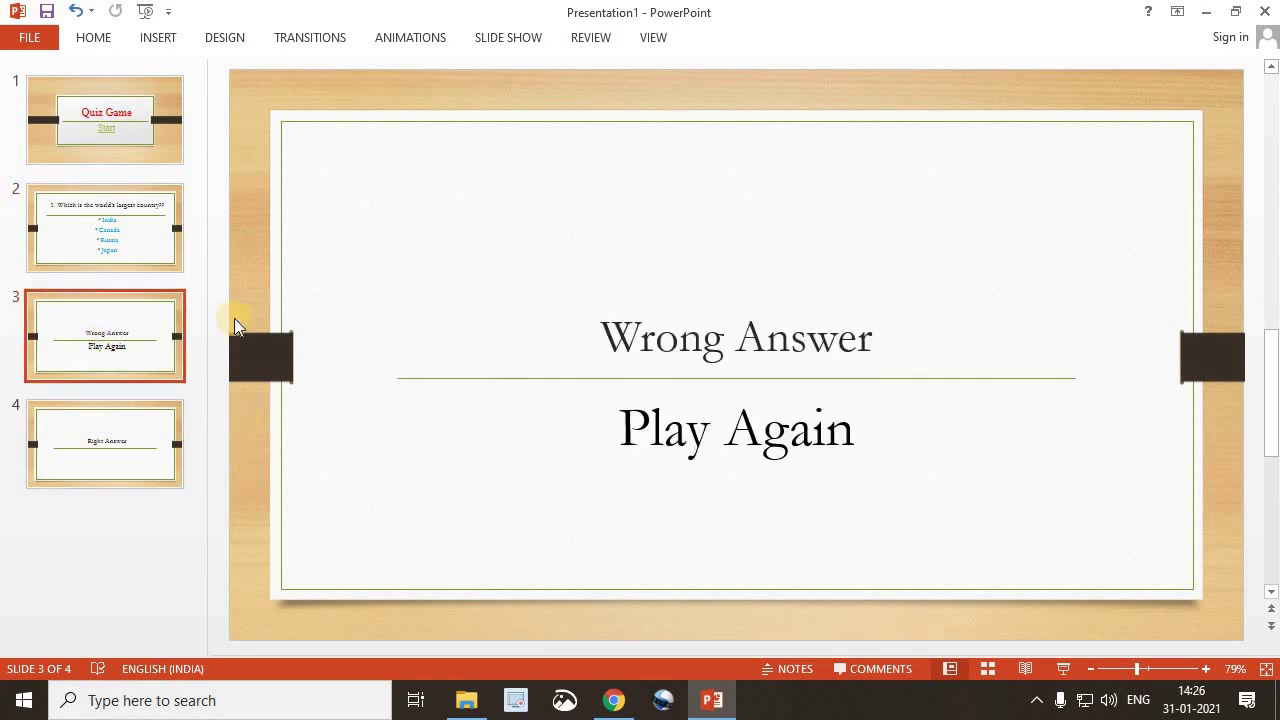
{"action": "left_click", "coordinate": [150, 231]}
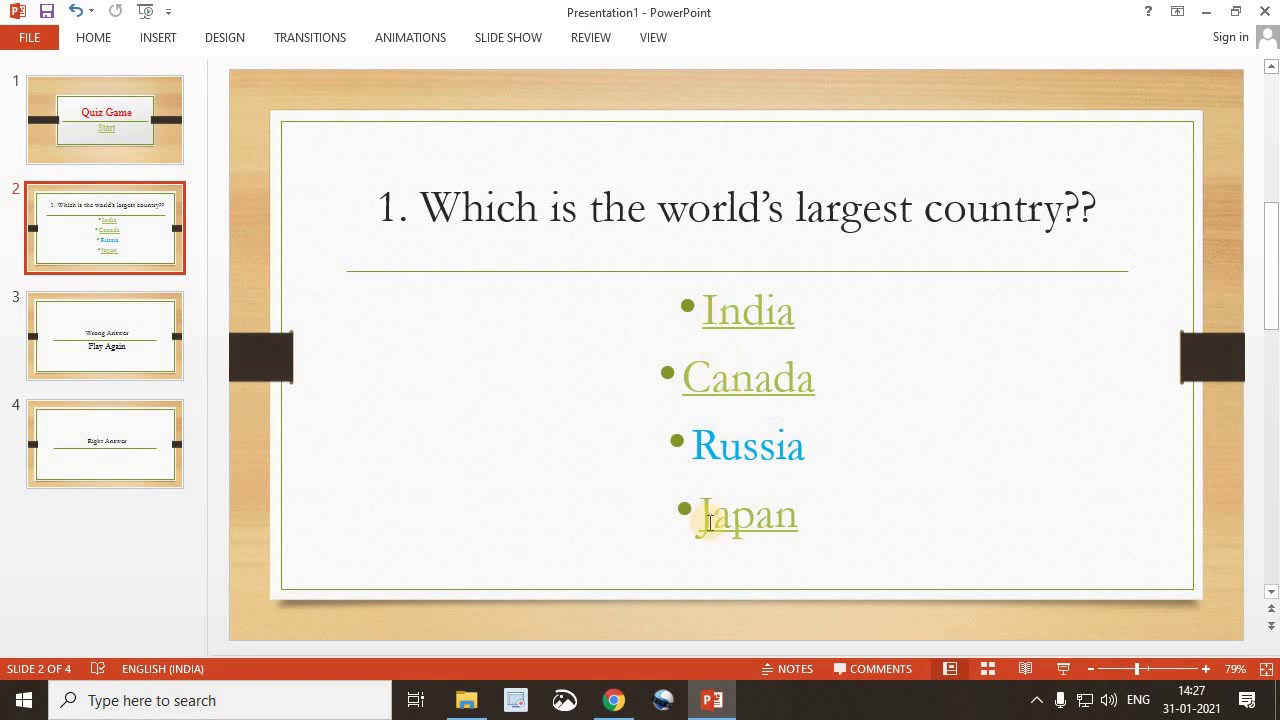
{"action": "left_click", "coordinate": [85, 321]}
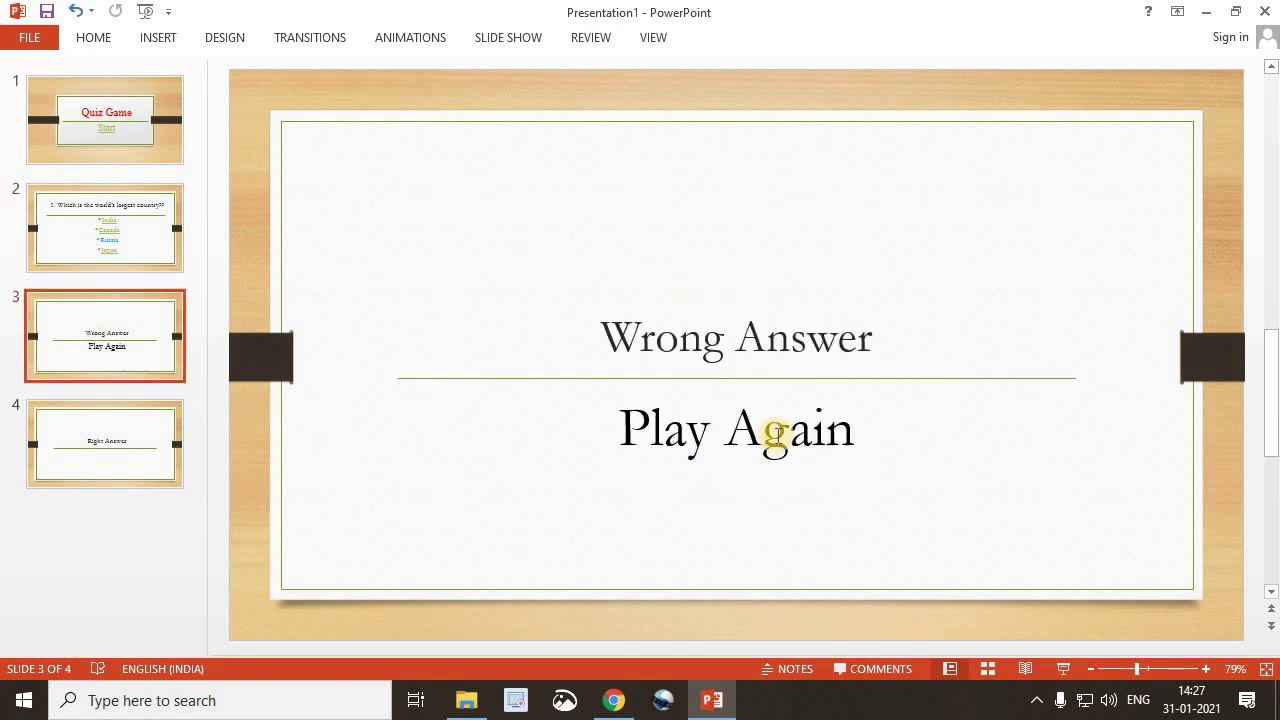
{"action": "left_click", "coordinate": [178, 265]}
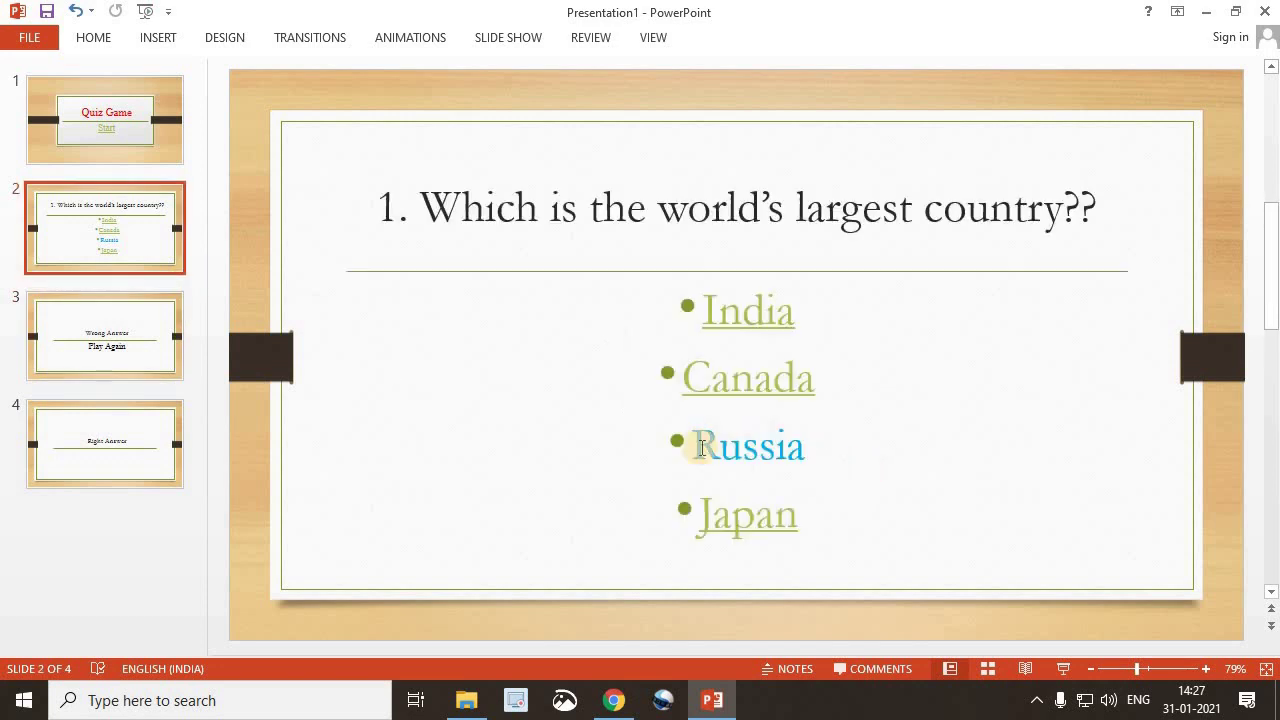
Hyperlink the answer Russia to slide 4, Right Answer
{"action": "double_click", "coordinate": [702, 445]}
{"action": "right_click", "coordinate": [707, 456]}
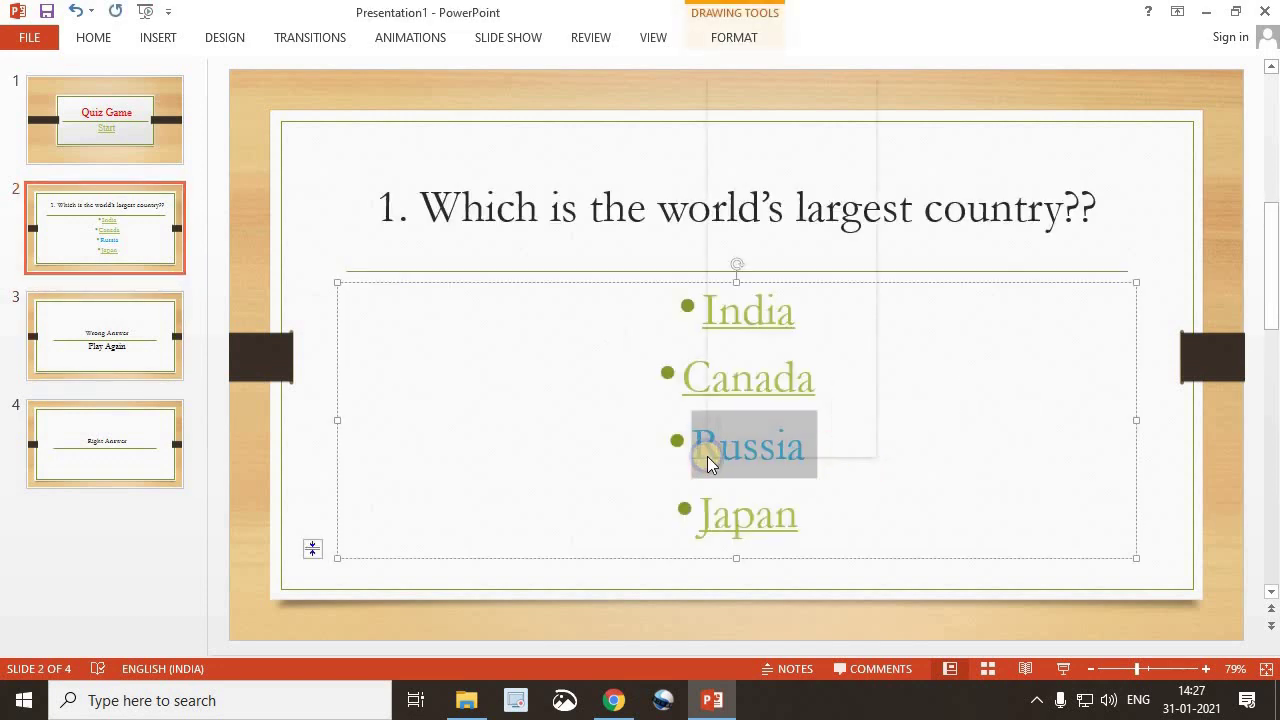
{"action": "left_click", "coordinate": [786, 342]}
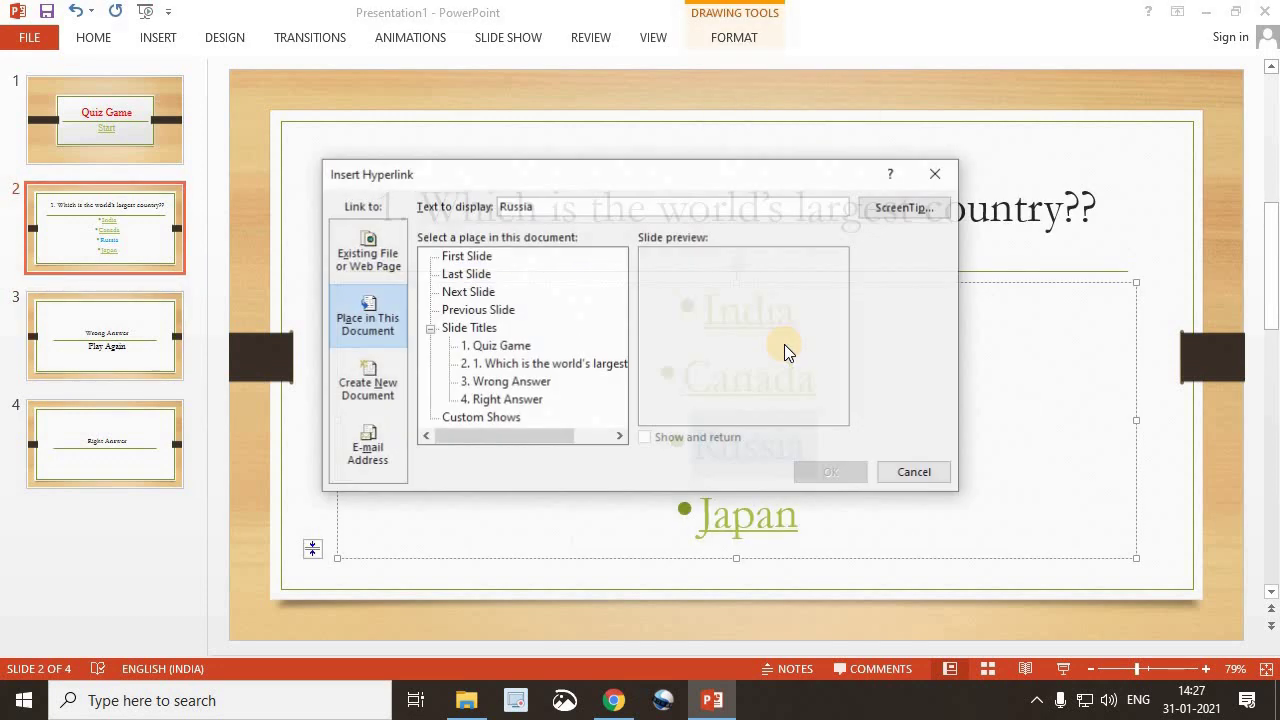
{"action": "left_click", "coordinate": [507, 399]}
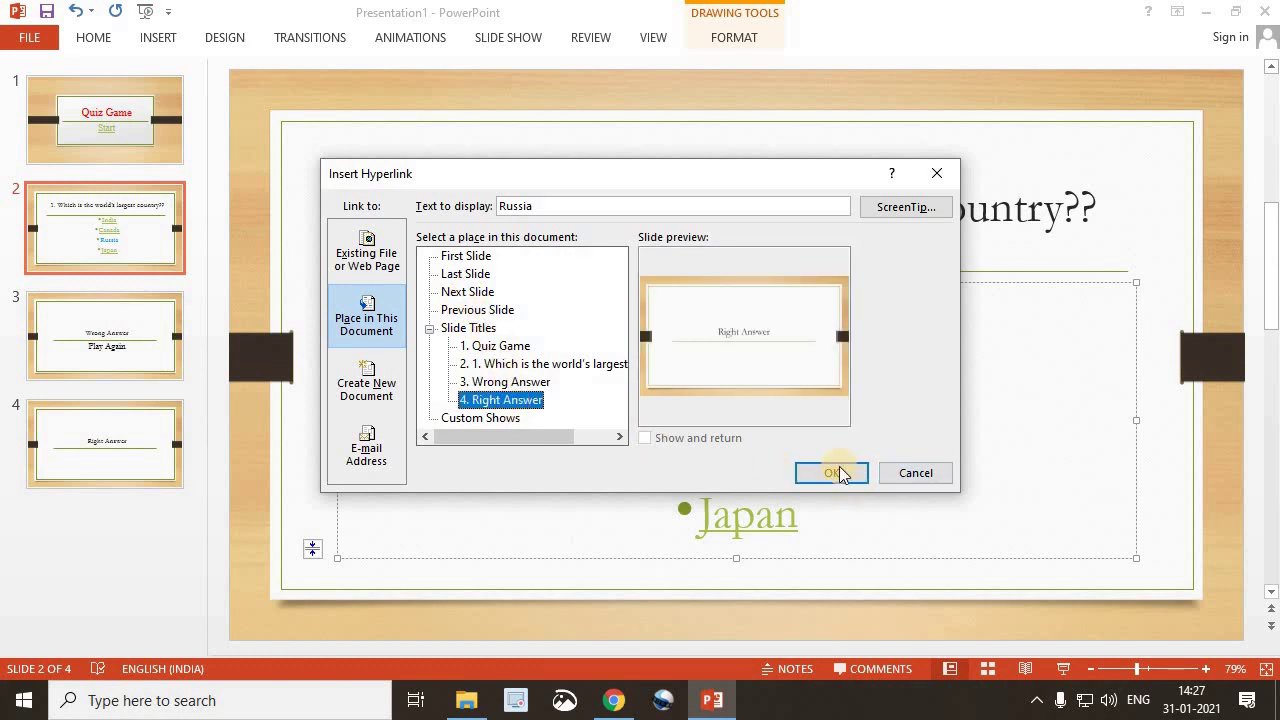
{"action": "left_click", "coordinate": [837, 473]}
{"action": "left_click", "coordinate": [134, 358]}
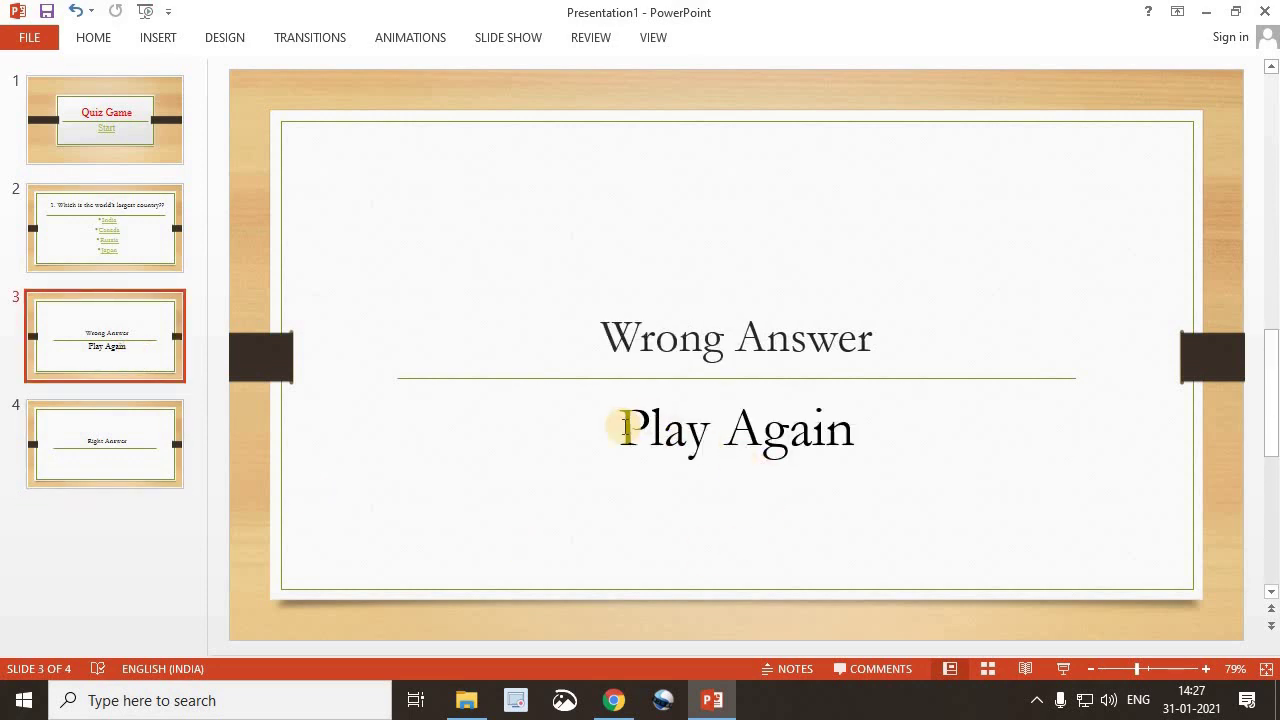
Link the Wrong Answer slide's Play Again text to slide 2, then return to the title slide
{"action": "left_click_drag", "start_coordinate": [622, 428], "coordinate": [843, 450]}
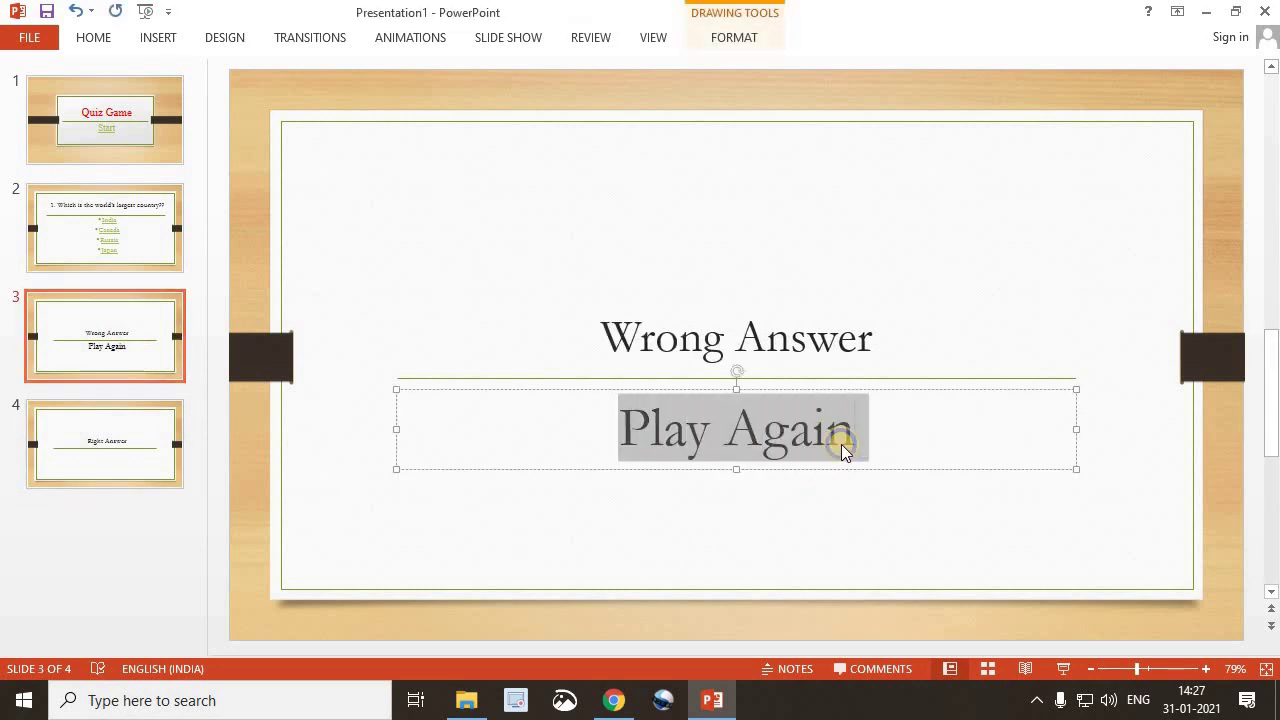
{"action": "right_click", "coordinate": [843, 450]}
{"action": "left_click", "coordinate": [891, 330]}
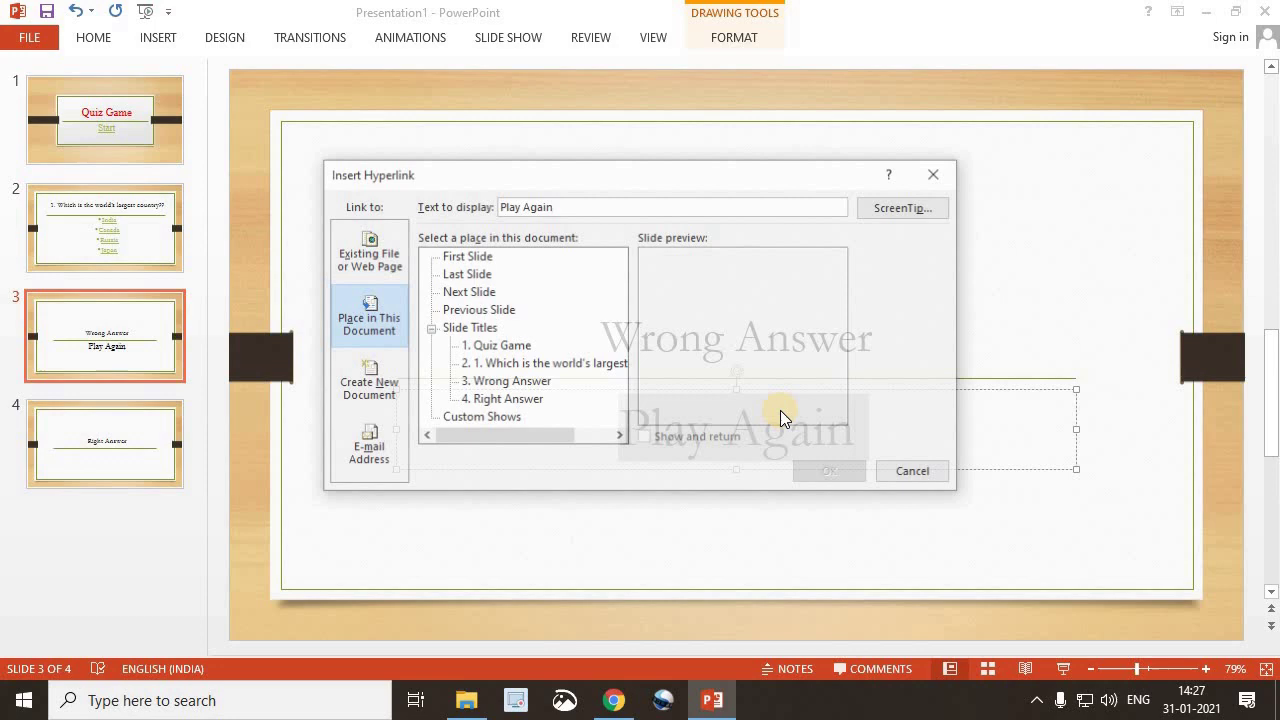
{"action": "left_click", "coordinate": [519, 366]}
{"action": "left_click", "coordinate": [848, 472]}
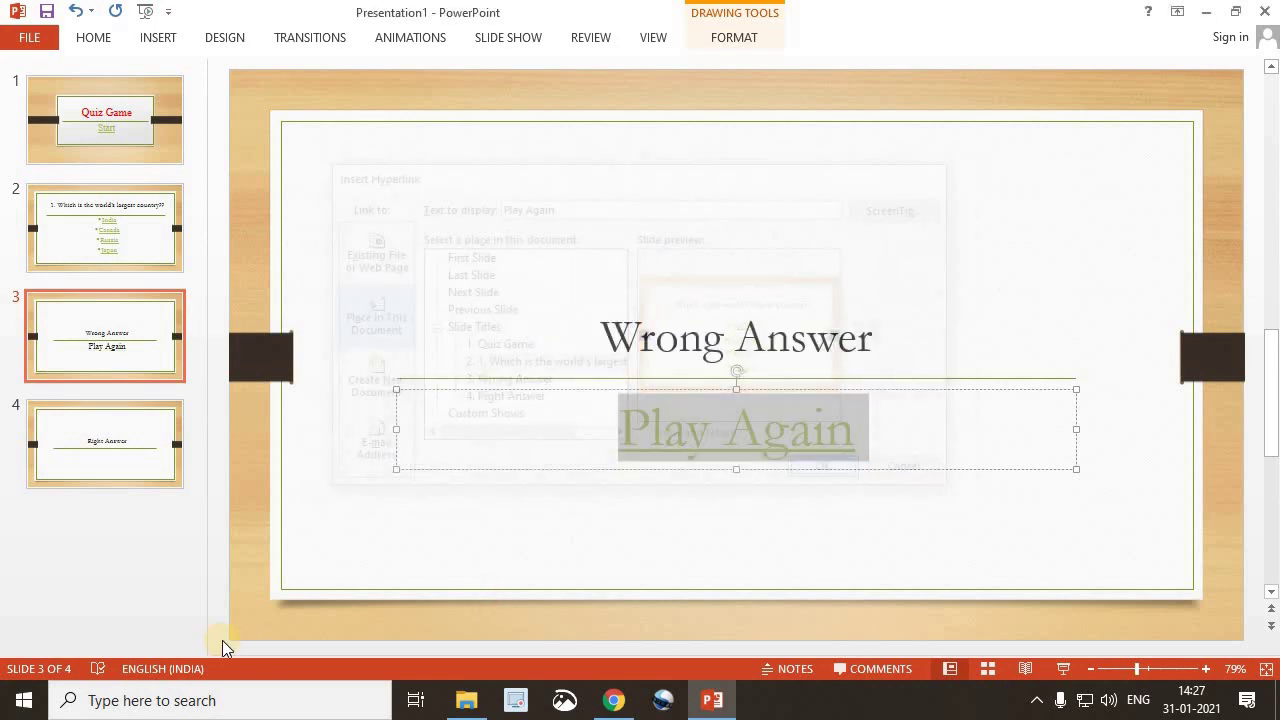
{"action": "left_click", "coordinate": [111, 120]}
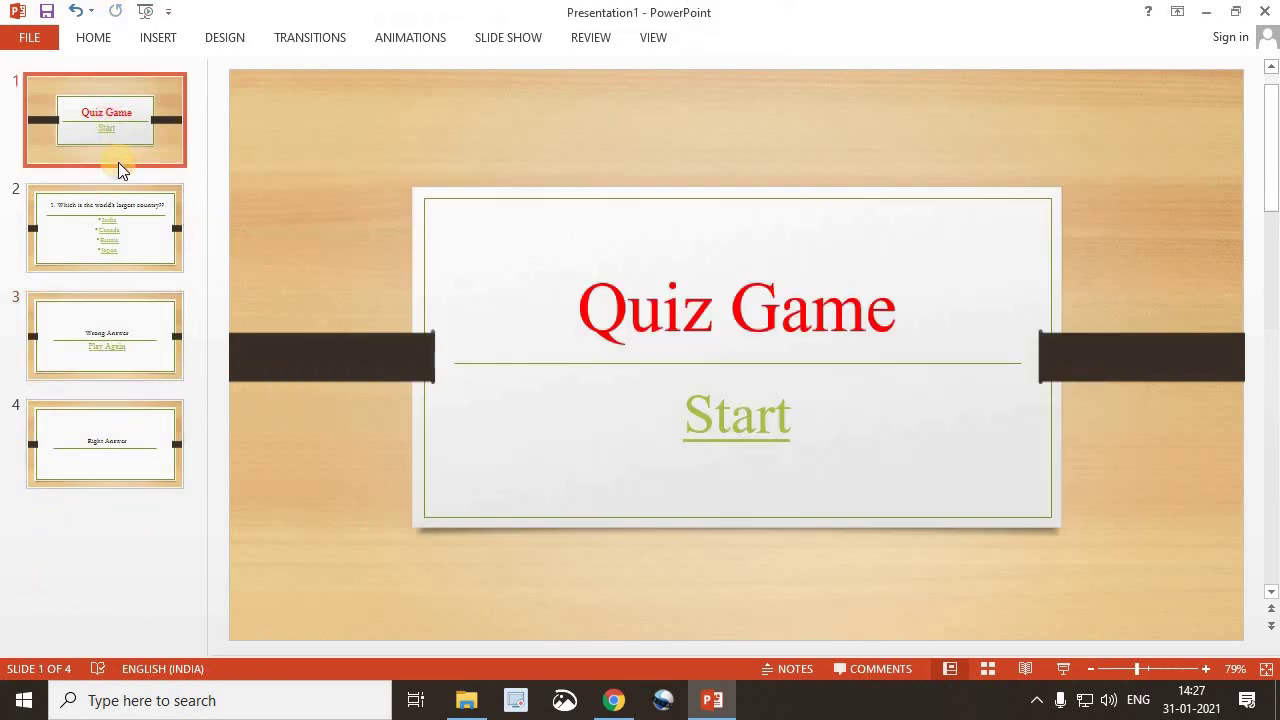
{"action": "left_click", "coordinate": [507, 39]}
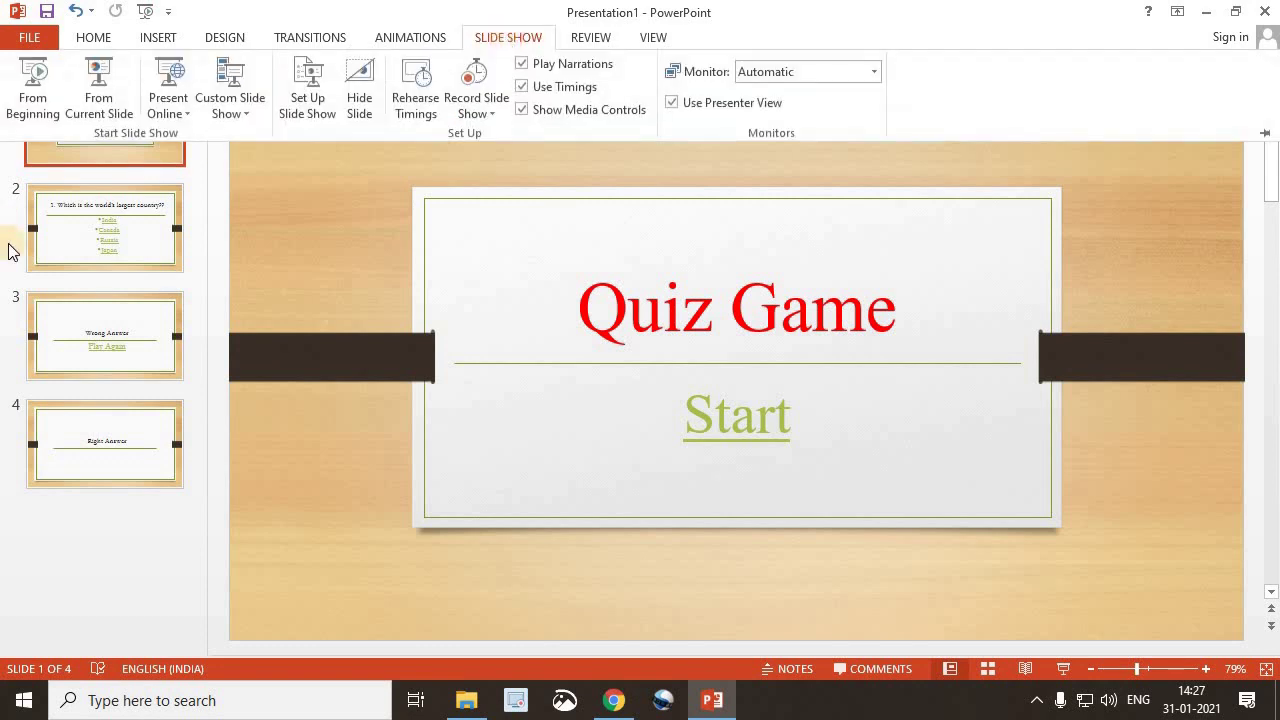
{"action": "left_click", "coordinate": [33, 88]}
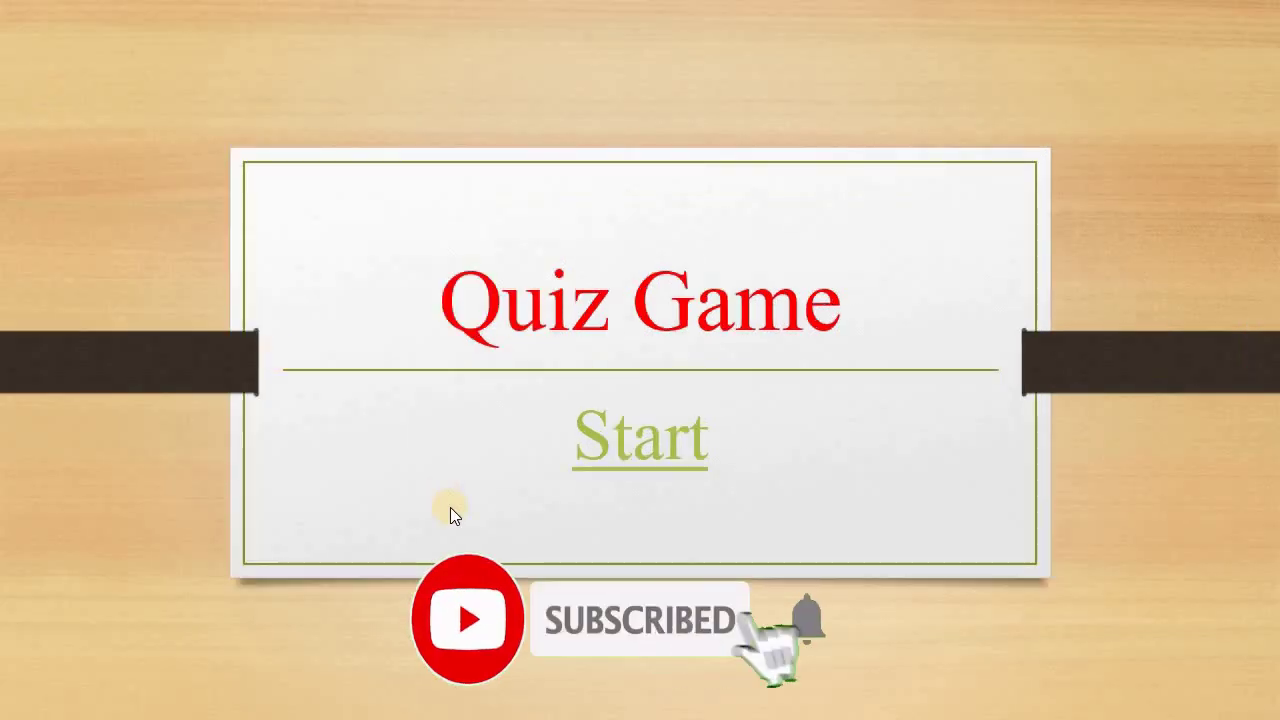
{"action": "left_click", "coordinate": [642, 463]}
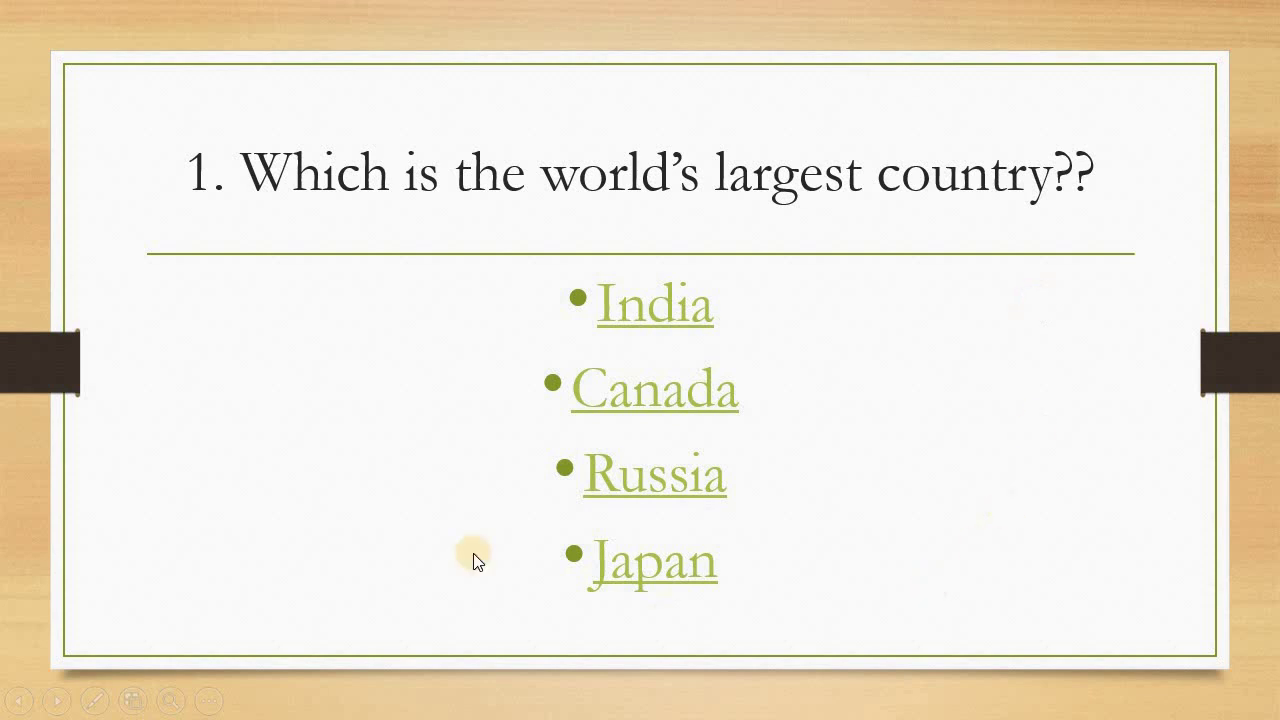
{"action": "left_click", "coordinate": [667, 302]}
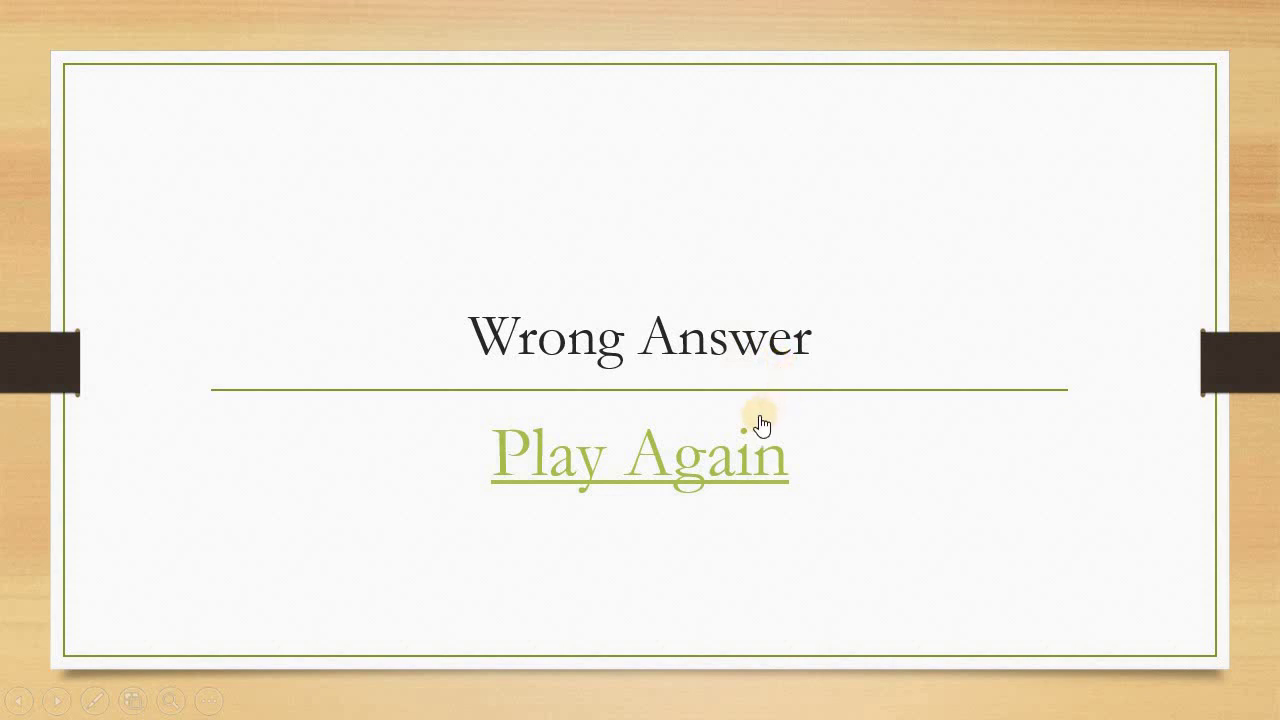
{"action": "left_click", "coordinate": [695, 468]}
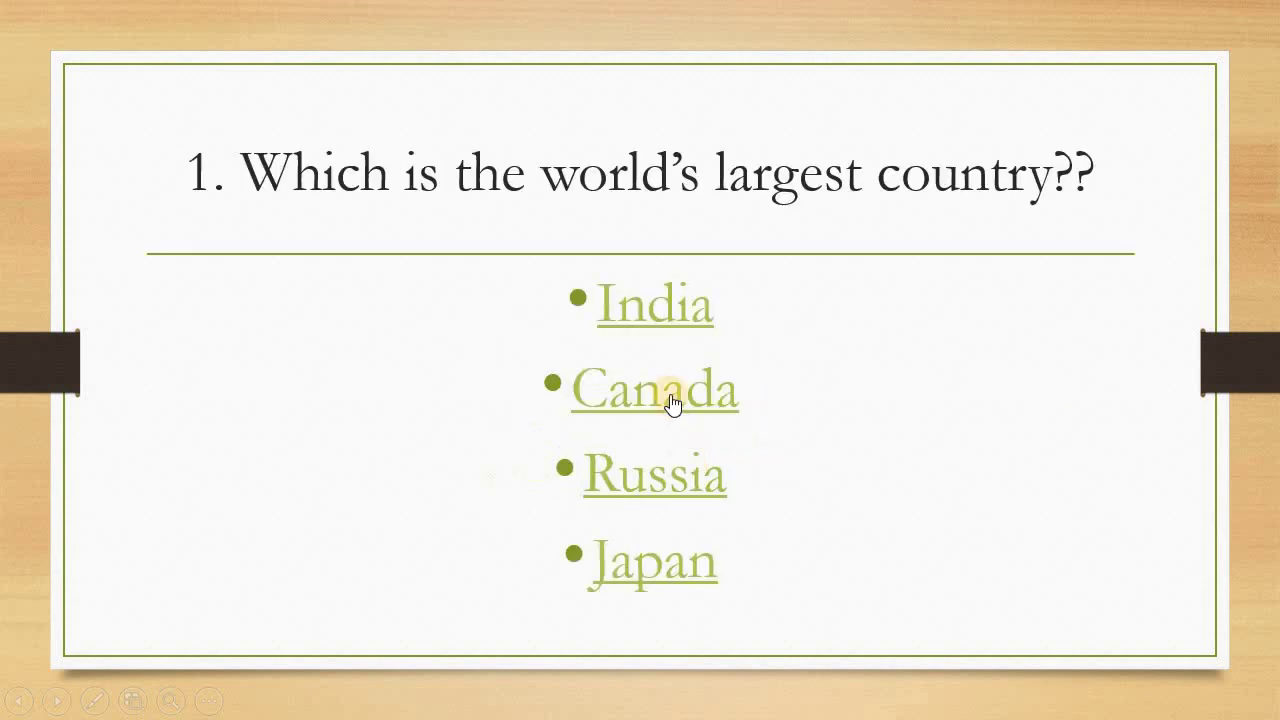
{"action": "left_click", "coordinate": [671, 398]}
{"action": "left_click", "coordinate": [671, 452]}
{"action": "left_click", "coordinate": [675, 553]}
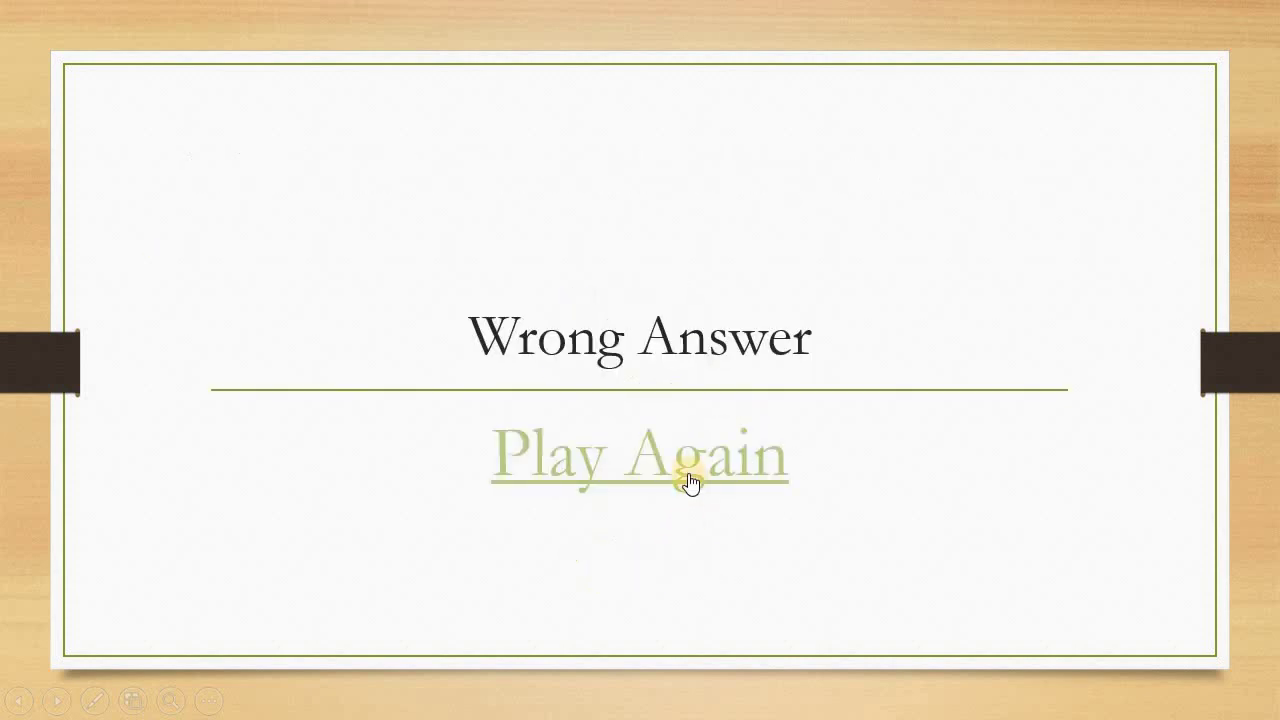
{"action": "left_click", "coordinate": [688, 474]}
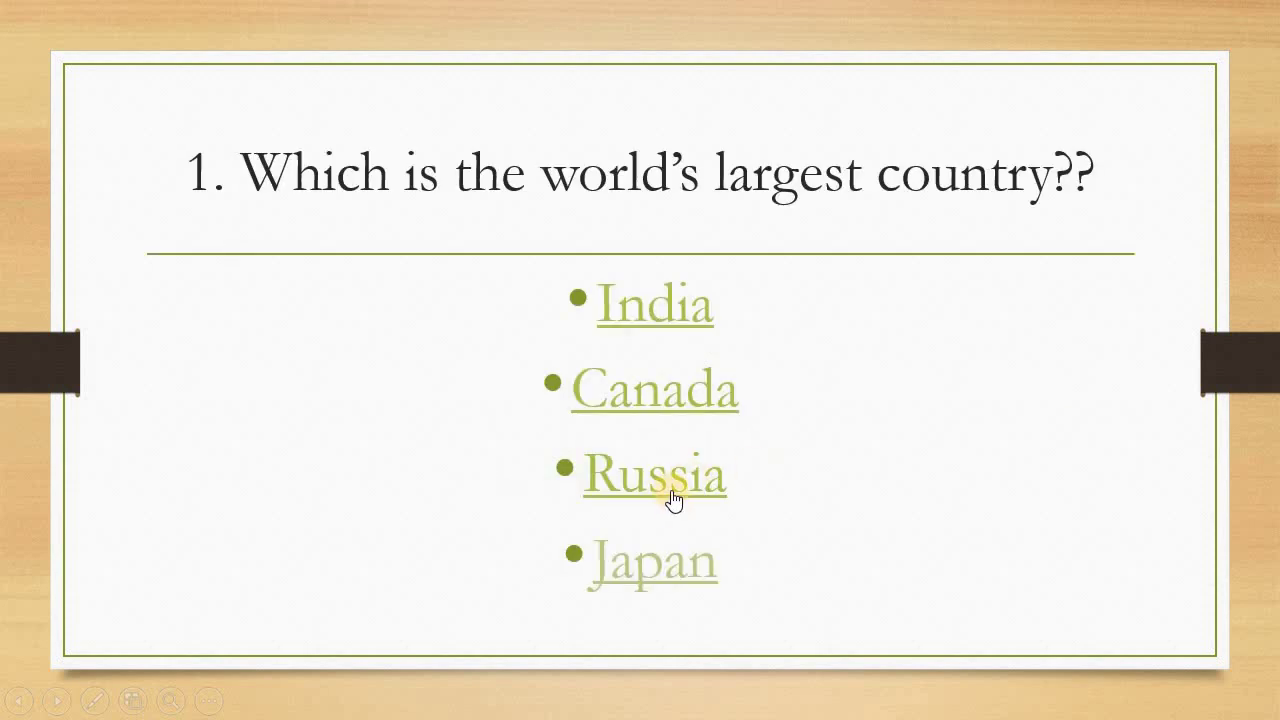
{"action": "left_click", "coordinate": [598, 500]}
{"action": "left_click", "coordinate": [682, 402]}
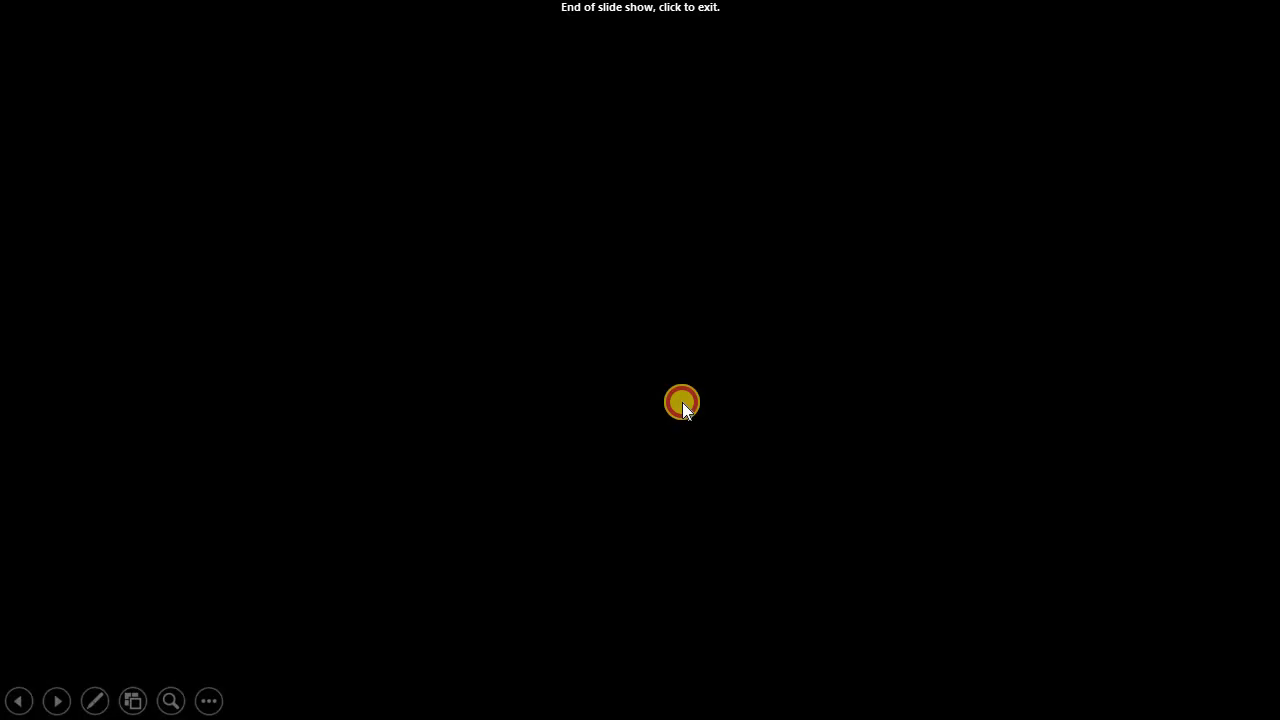
{"action": "left_click", "coordinate": [682, 402]}
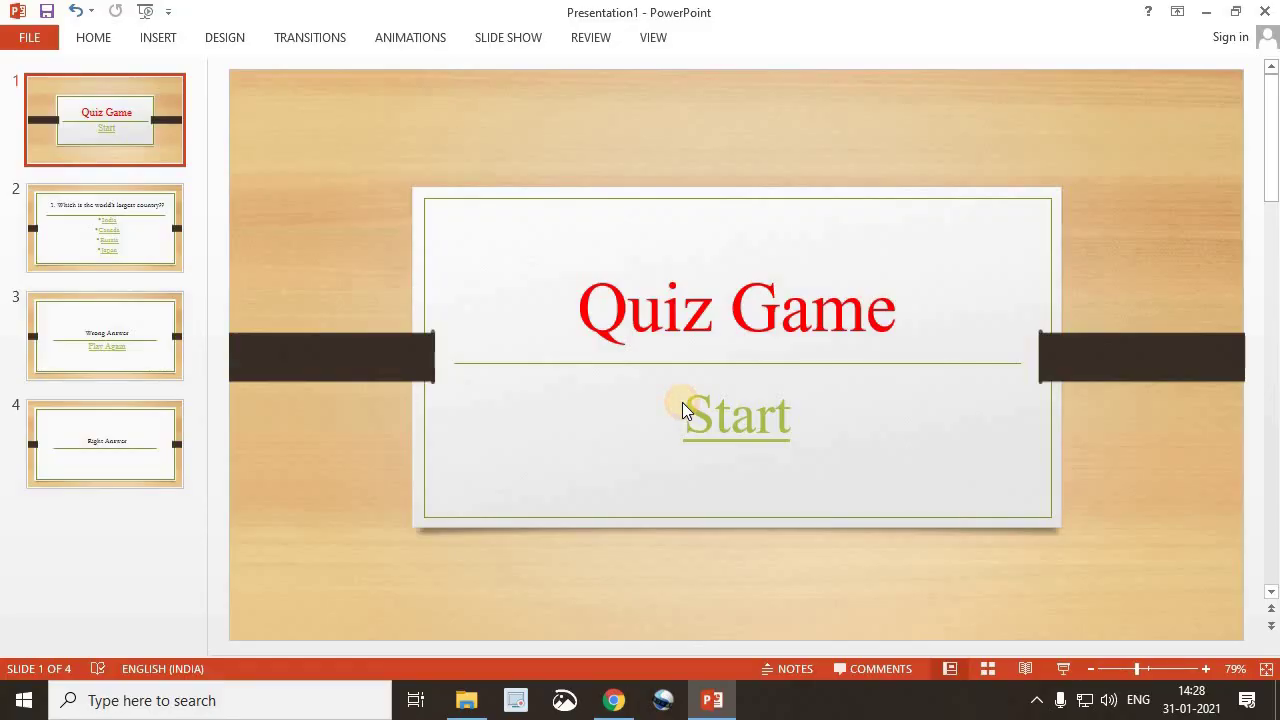
Save the presentation to the Desktop as a PowerPoint Show named 'Quiz Game'
{"action": "left_click", "coordinate": [85, 553]}
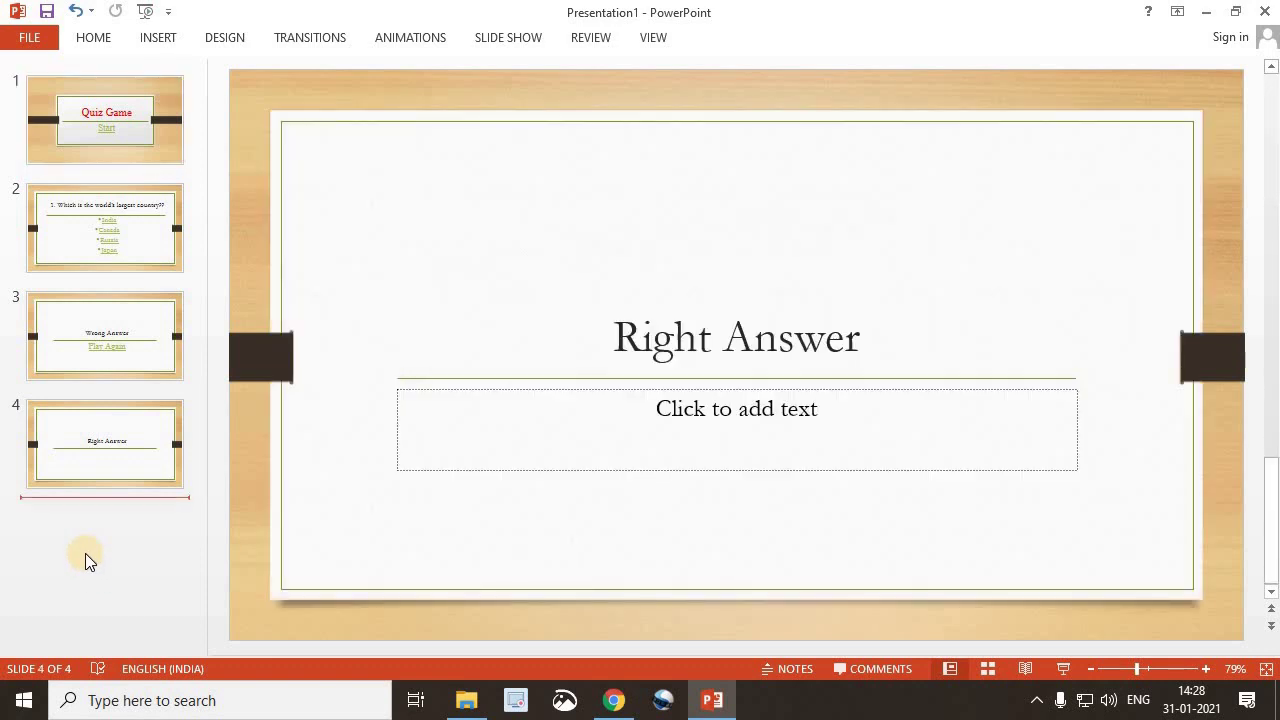
{"action": "left_click", "coordinate": [145, 136]}
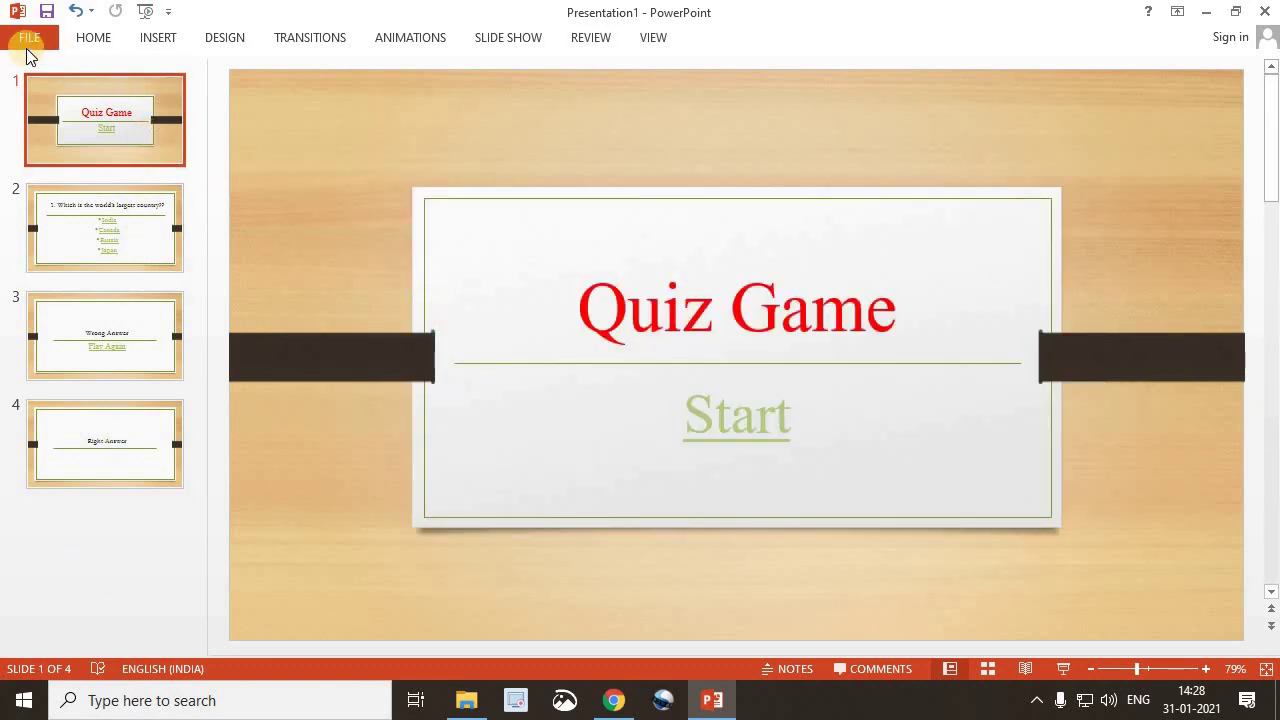
{"action": "left_click", "coordinate": [29, 40]}
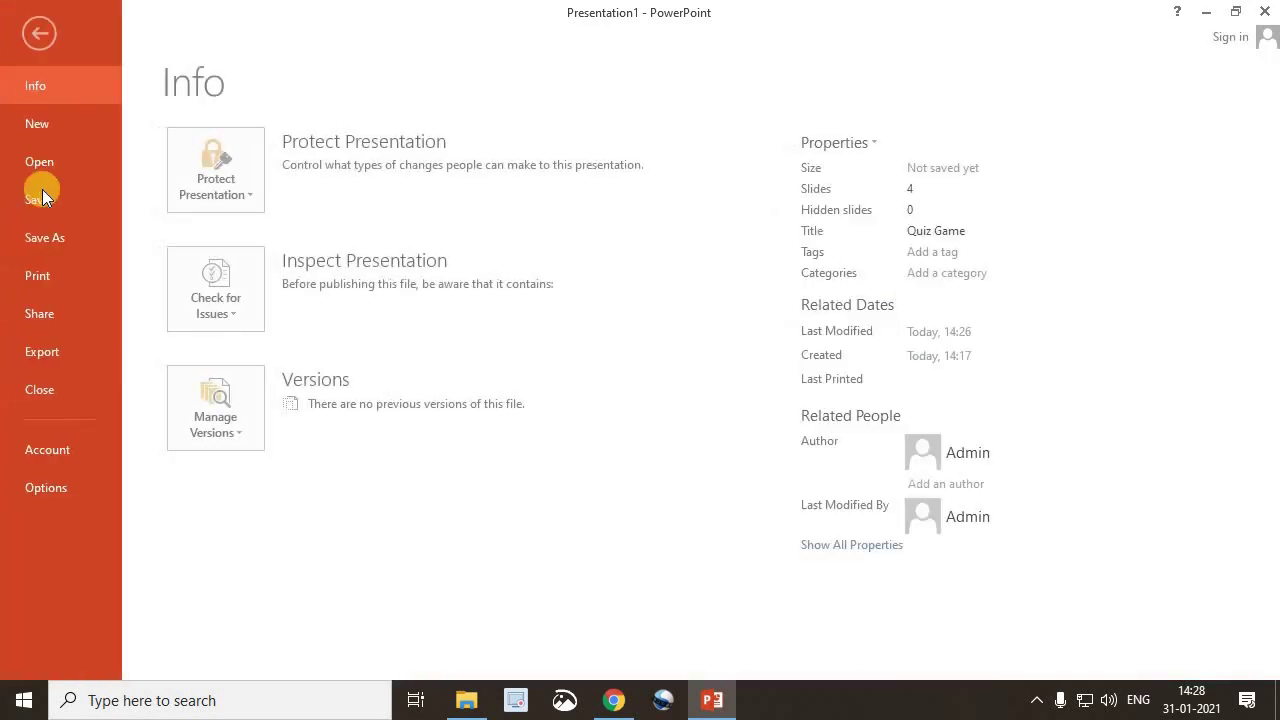
{"action": "left_click", "coordinate": [45, 240]}
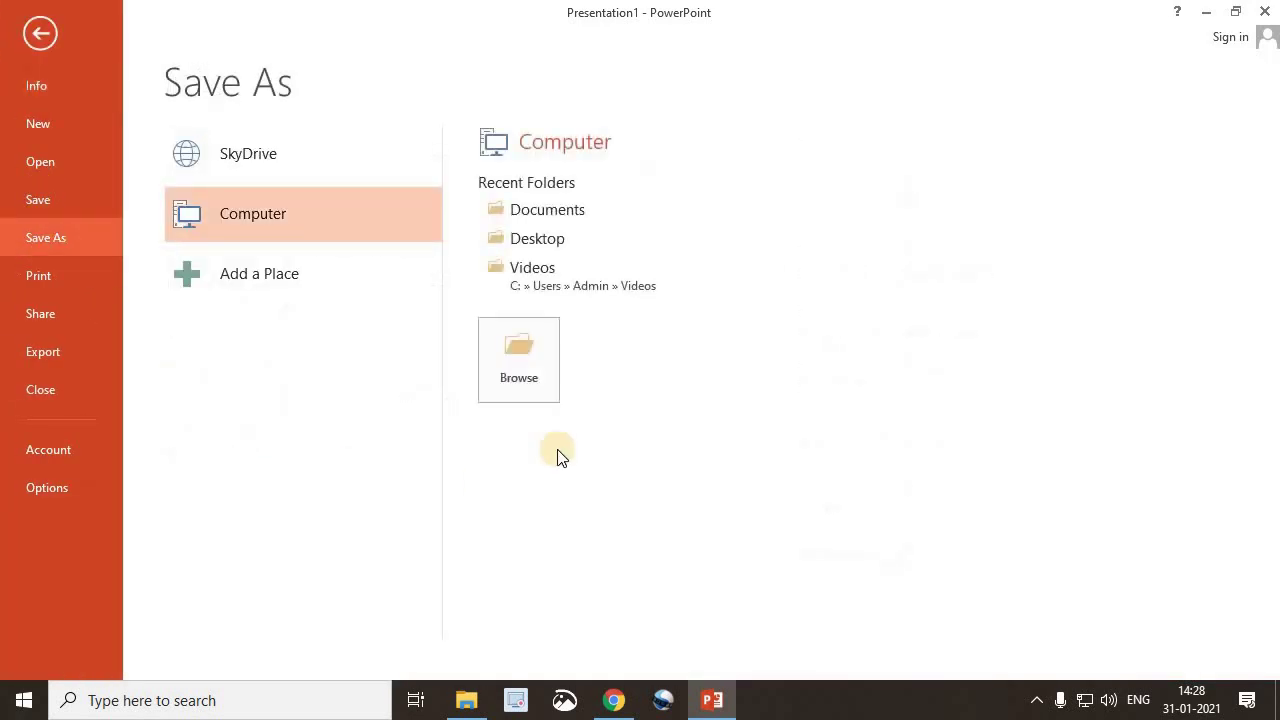
{"action": "left_click", "coordinate": [521, 366]}
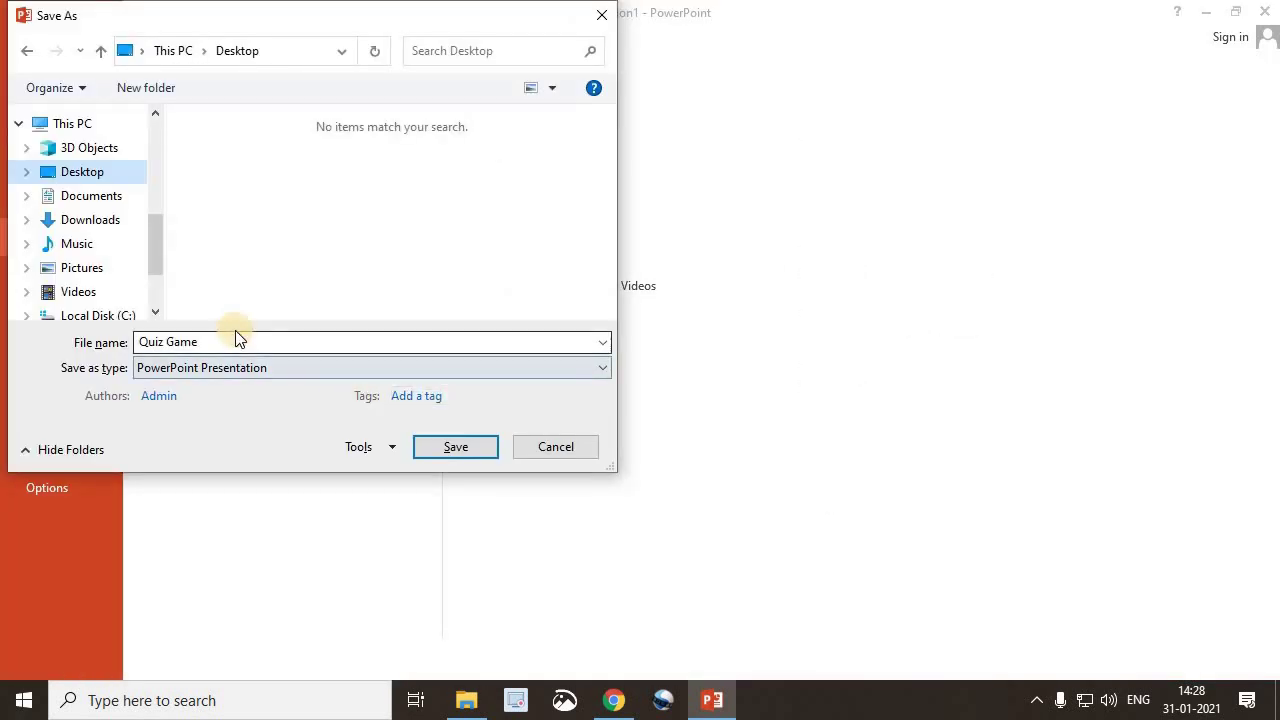
{"action": "left_click", "coordinate": [240, 341]}
{"action": "left_click", "coordinate": [386, 350]}
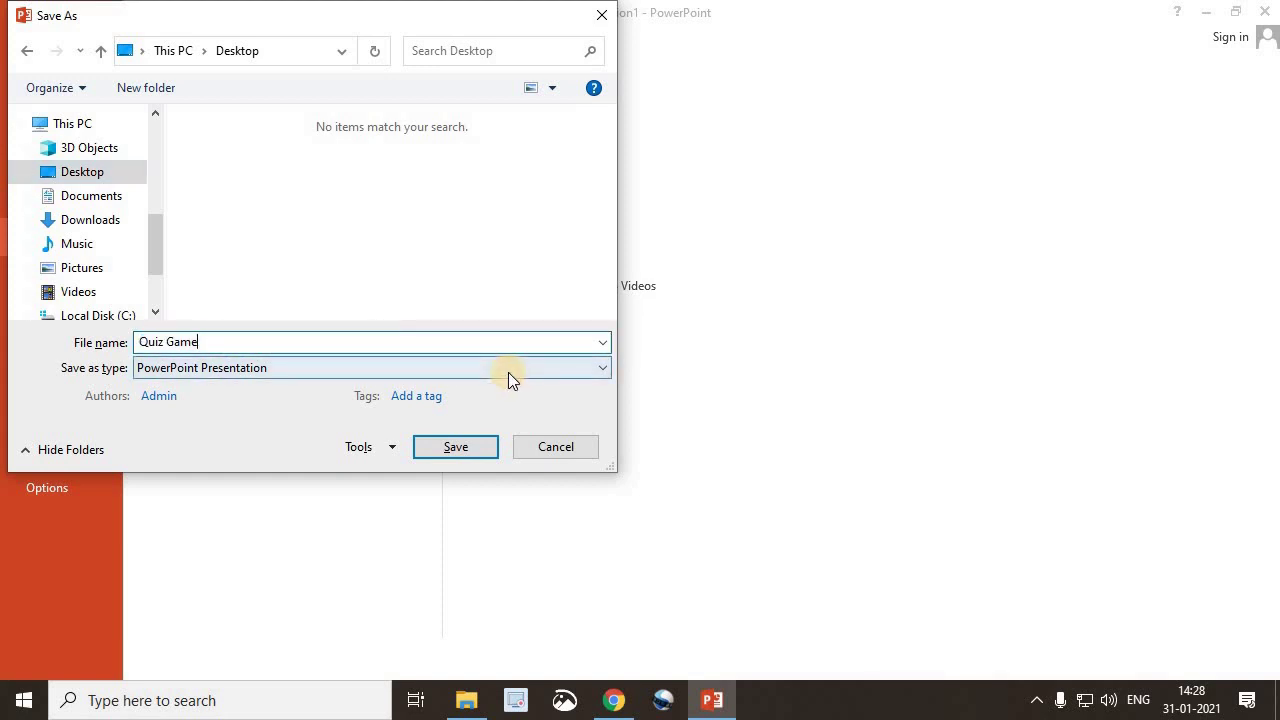
{"action": "left_click", "coordinate": [169, 364]}
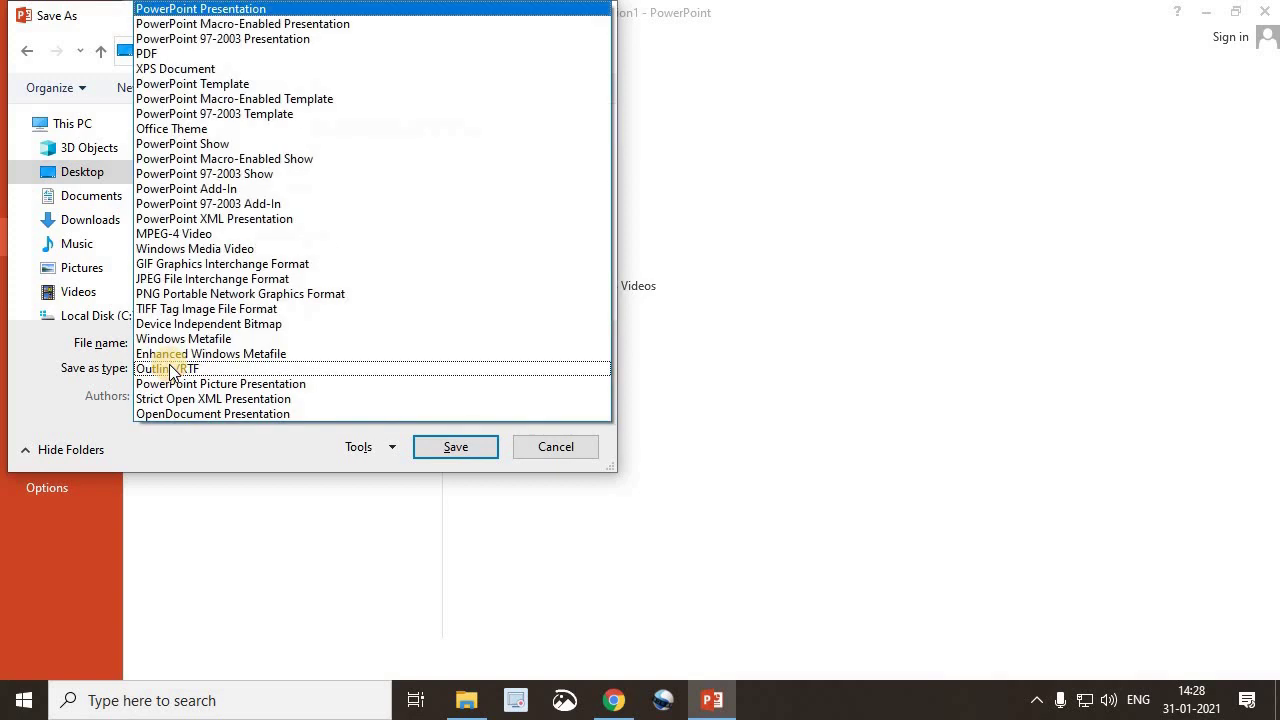
{"action": "left_click", "coordinate": [197, 144]}
{"action": "left_click", "coordinate": [460, 454]}
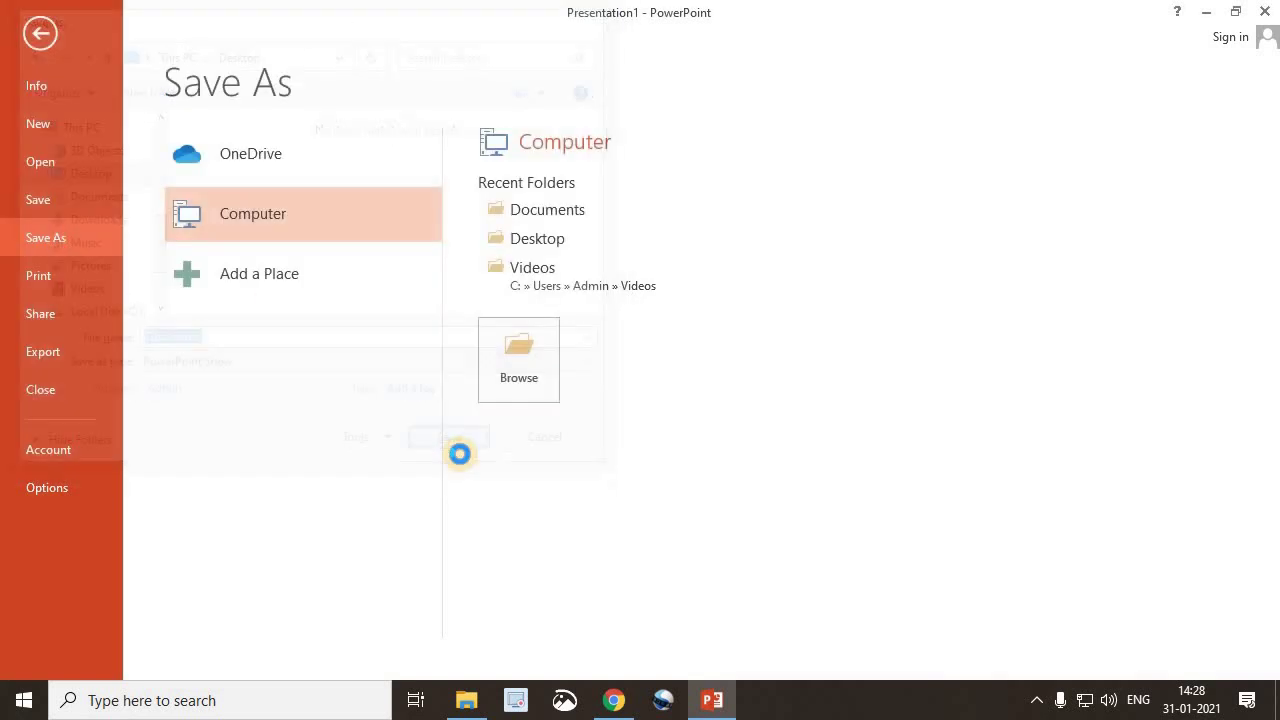